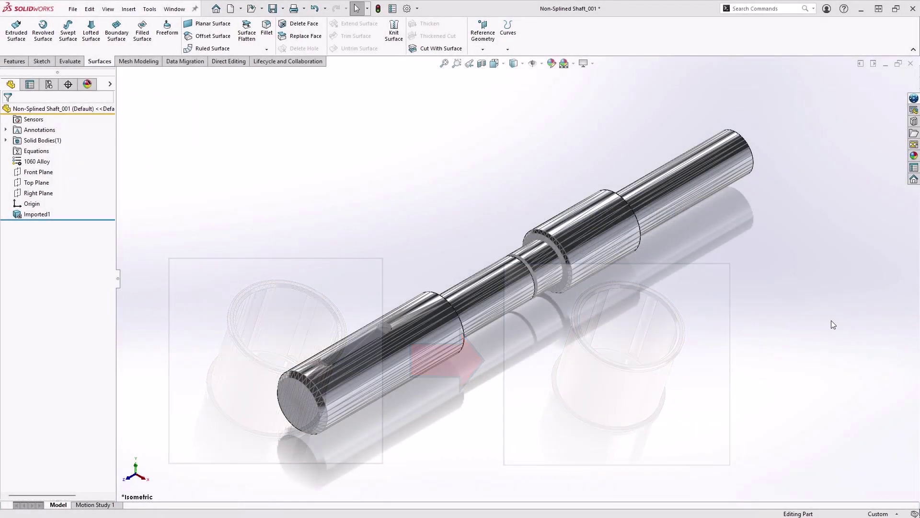
Orbit the dice and select its five-dimple face, chamfered top edge and a corner vertex.
mouse_move(494, 379)
middle_down()
mouse_move(560, 368)
mouse_move(608, 376)
mouse_move(626, 397)
mouse_move(606, 410)
mouse_move(575, 412)
mouse_move(507, 408)
mouse_move(485, 396)
middle_up()
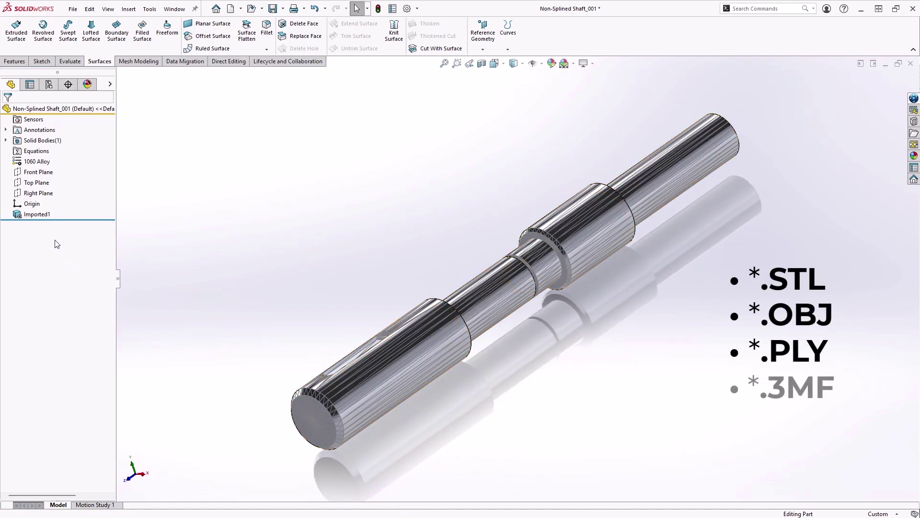
click(36, 215)
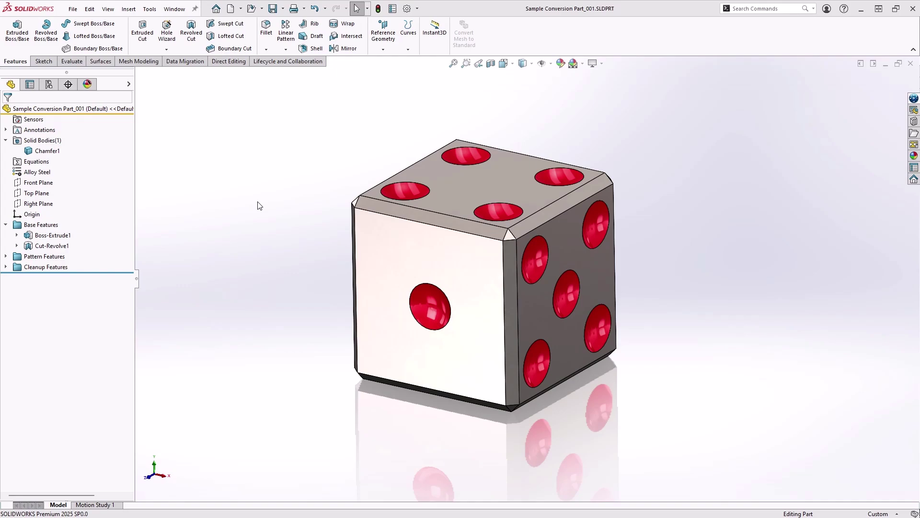
middle_drag(258, 206, 242, 221)
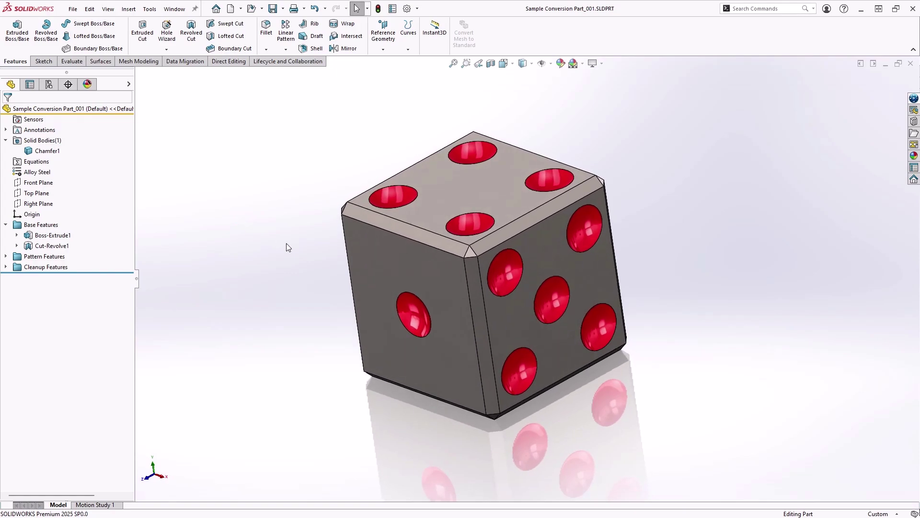
click(550, 261)
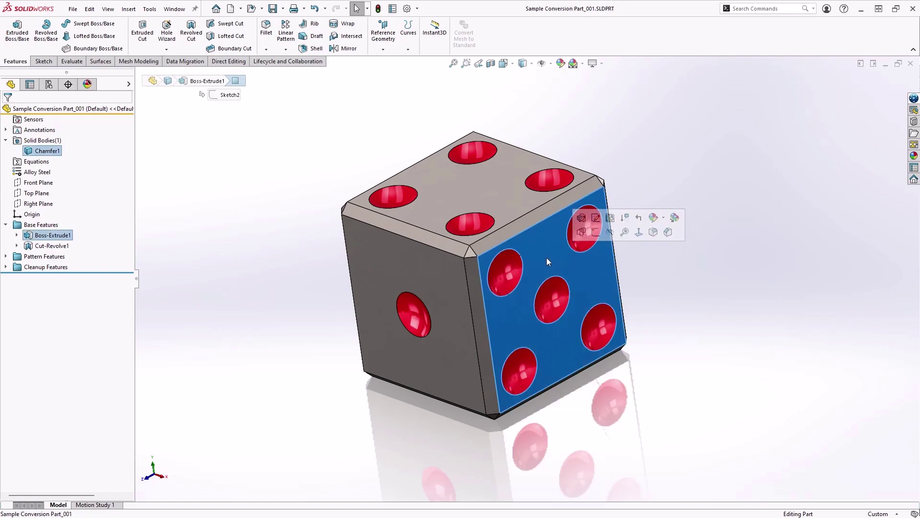
click(526, 230)
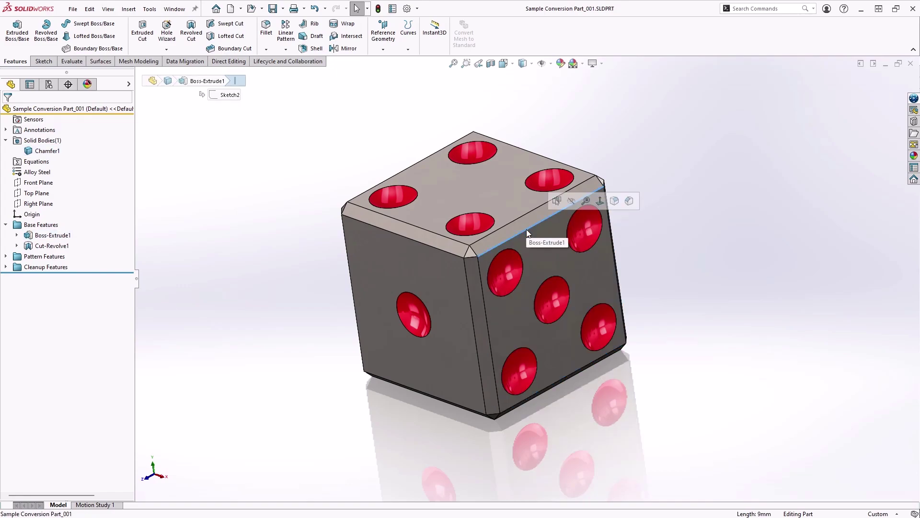
click(477, 257)
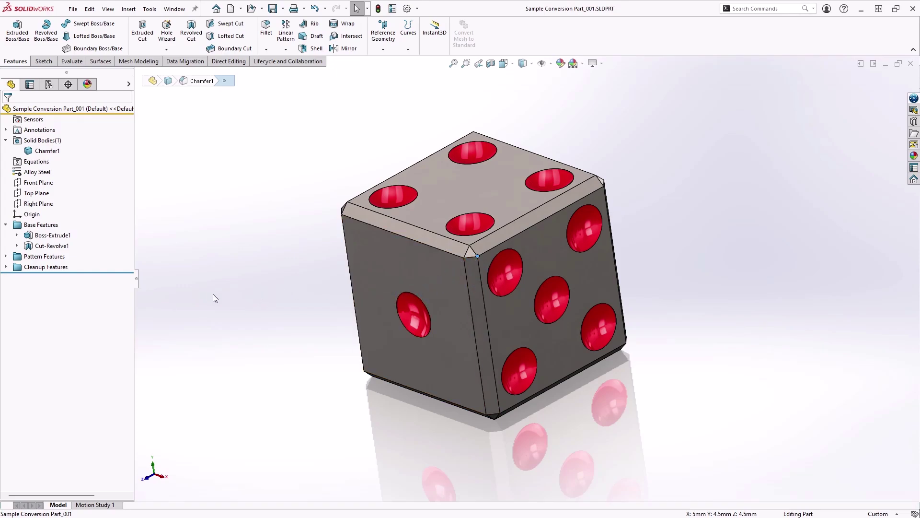
click(173, 296)
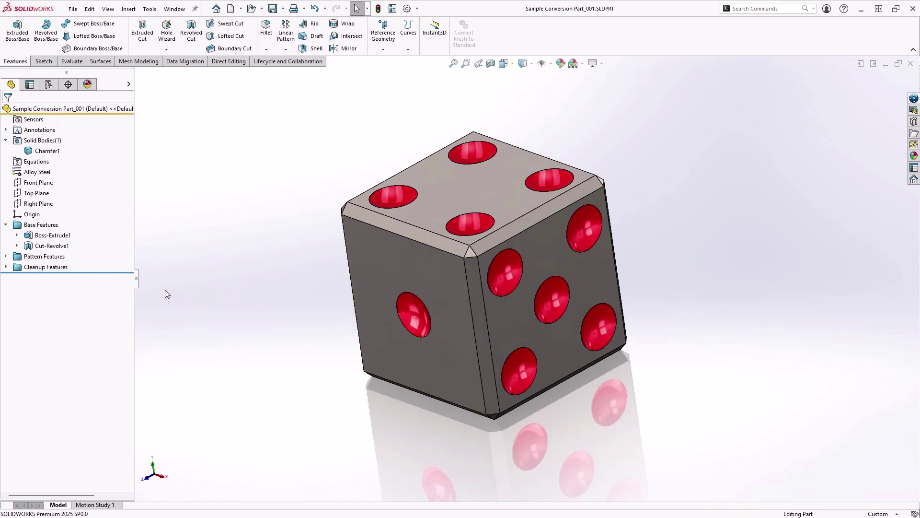
Select the Boss-Extrude1 and Cut-Revolve1 features in the tree to view their dependencies.
click(26, 235)
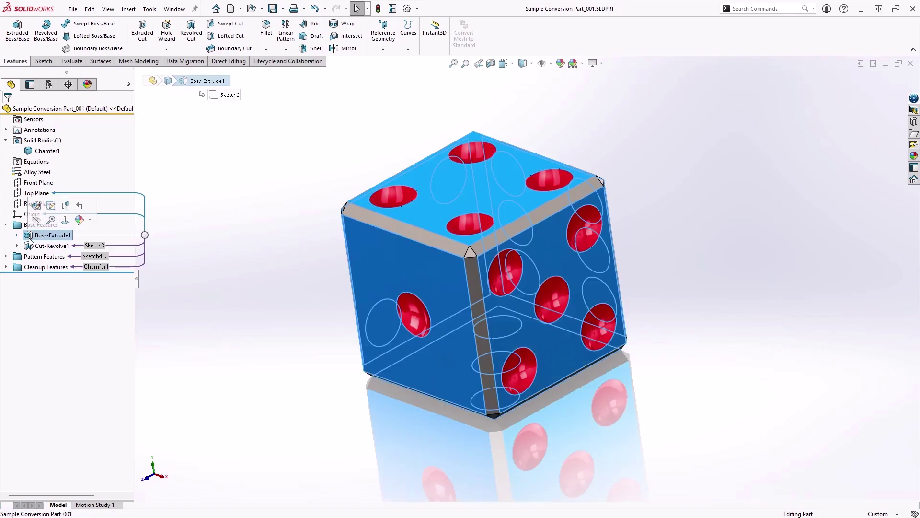
click(33, 246)
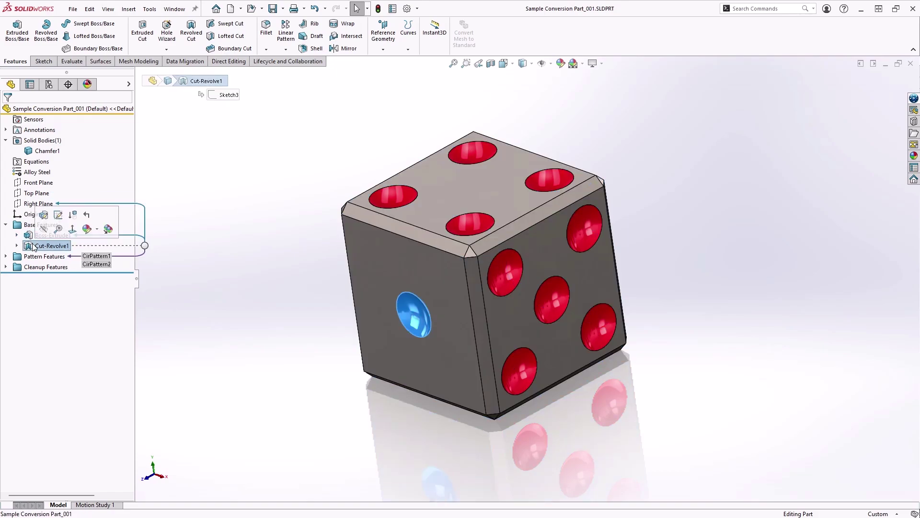
click(237, 270)
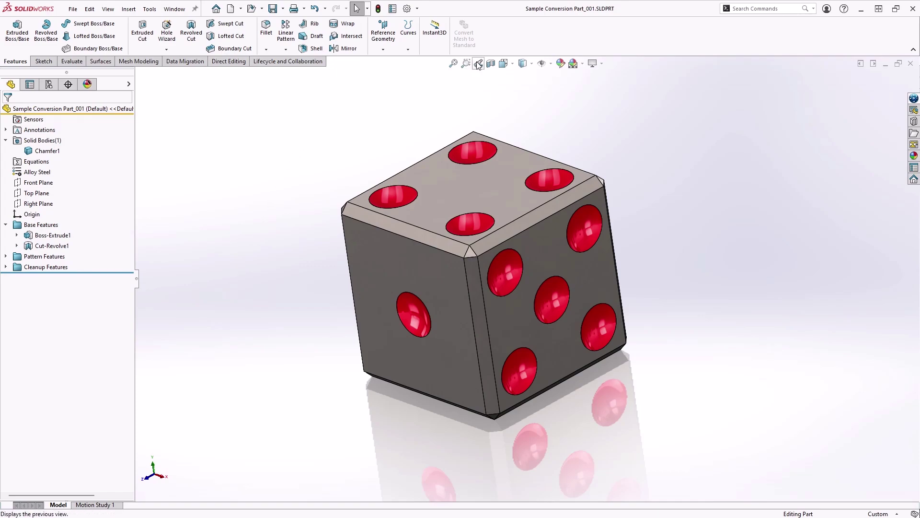
click(491, 65)
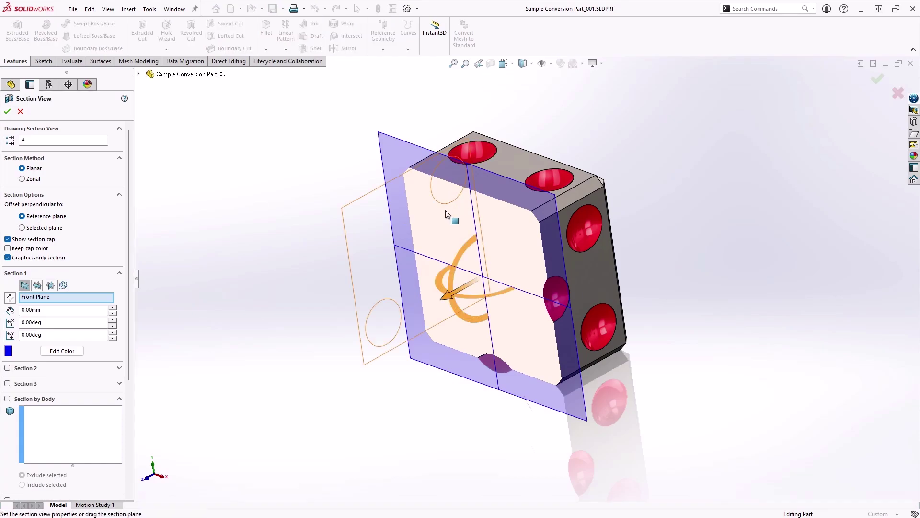
click(491, 64)
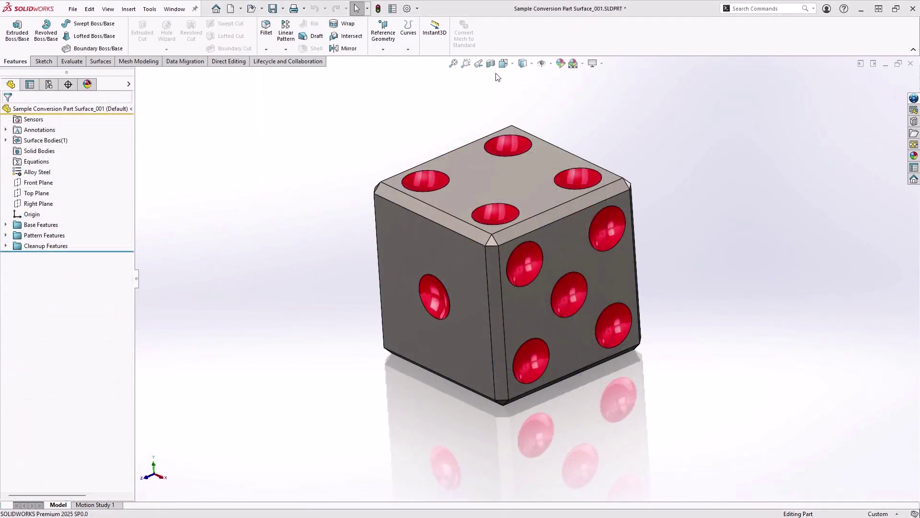
click(494, 66)
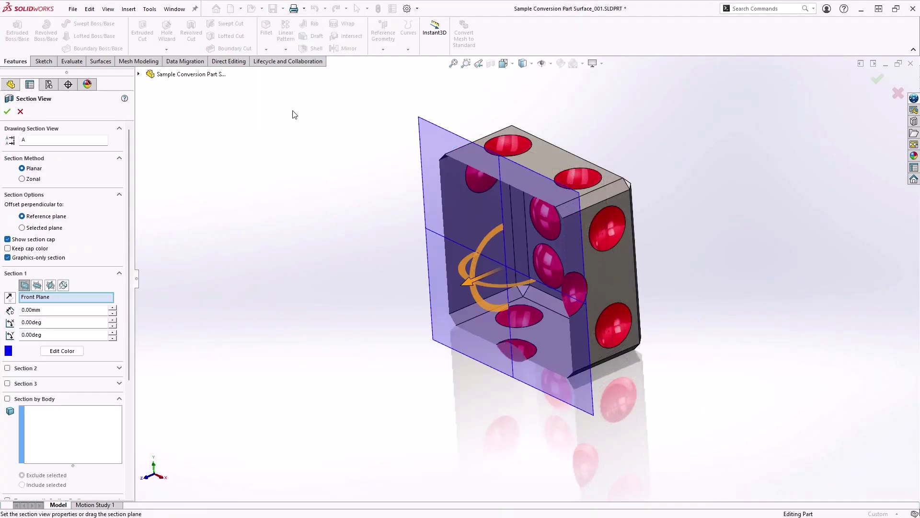
click(7, 111)
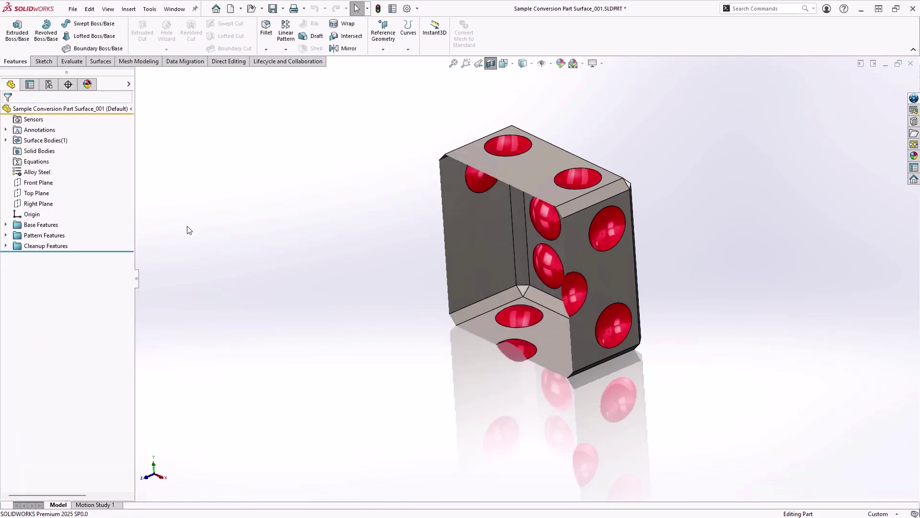
middle_drag(234, 248, 264, 222)
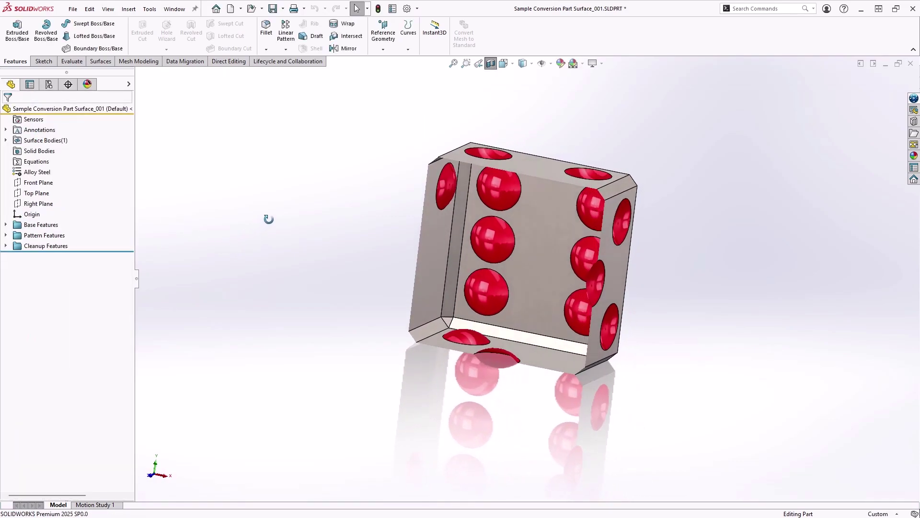
middle_drag(264, 221, 237, 264)
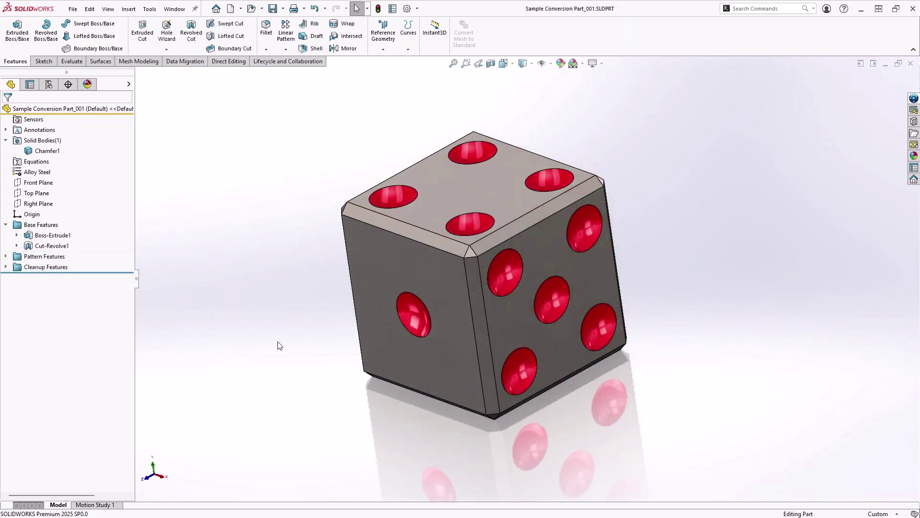
Orbit the native die and select its solid body and one-dimple front face.
middle_drag(278, 347, 278, 323)
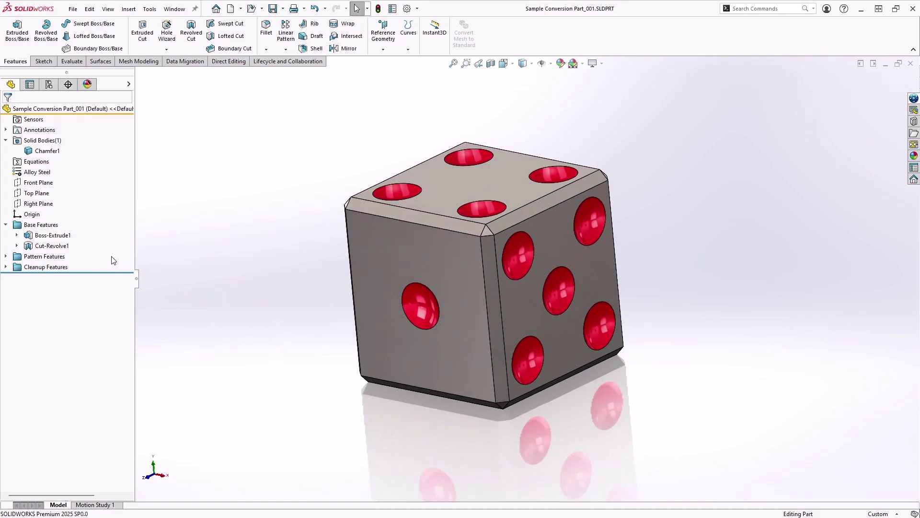
click(41, 154)
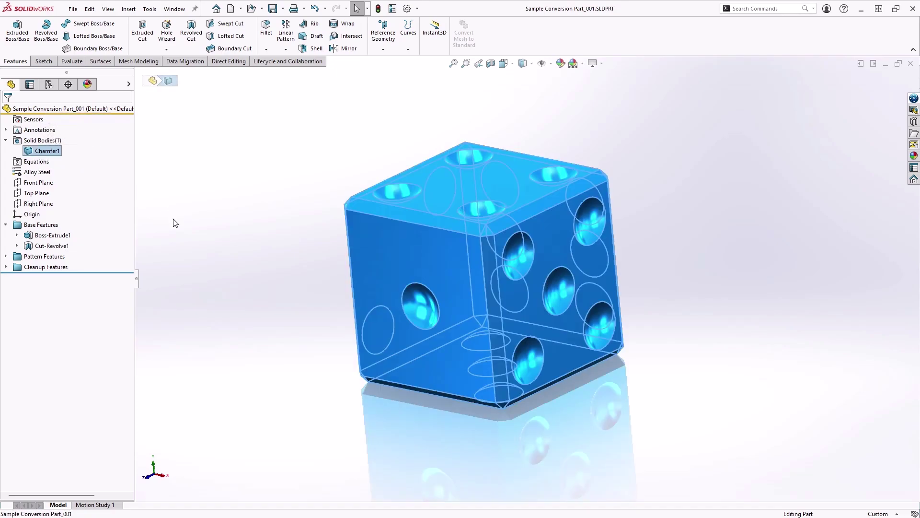
click(382, 262)
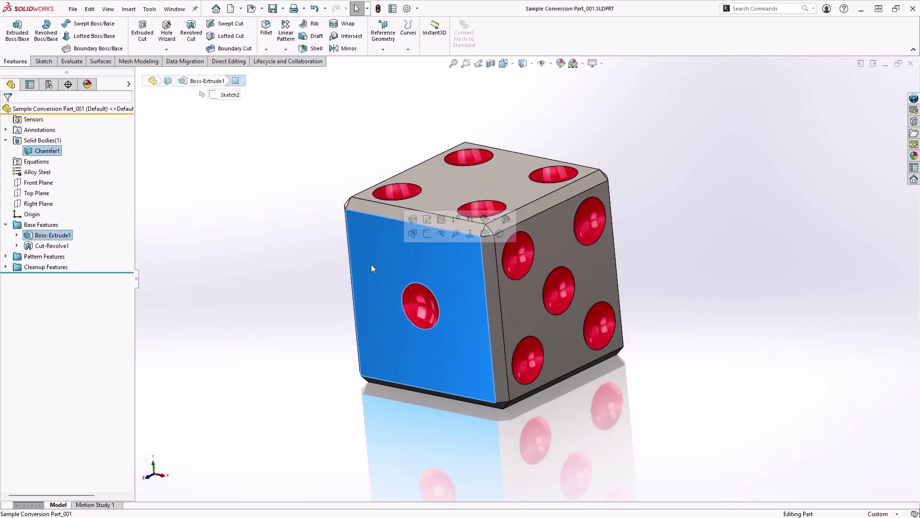
click(250, 280)
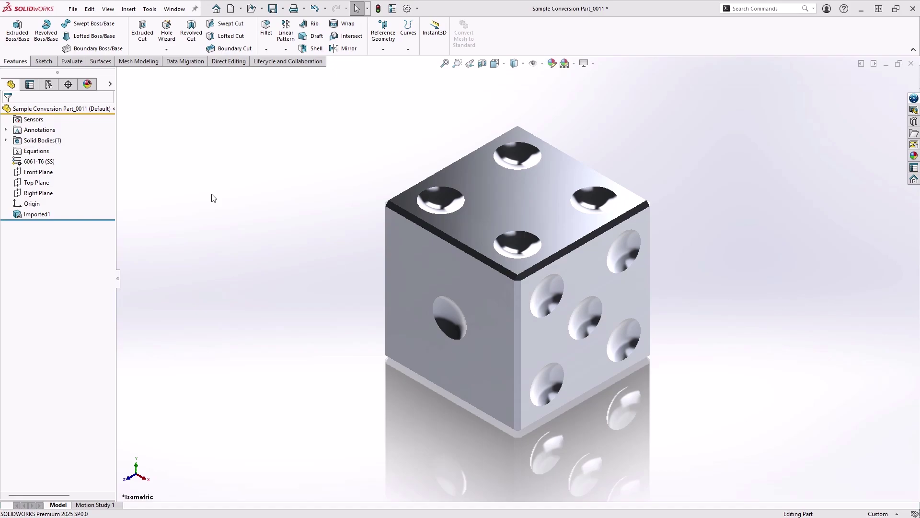
mouse_move(211, 198)
middle_down()
mouse_move(228, 215)
mouse_move(201, 194)
middle_up()
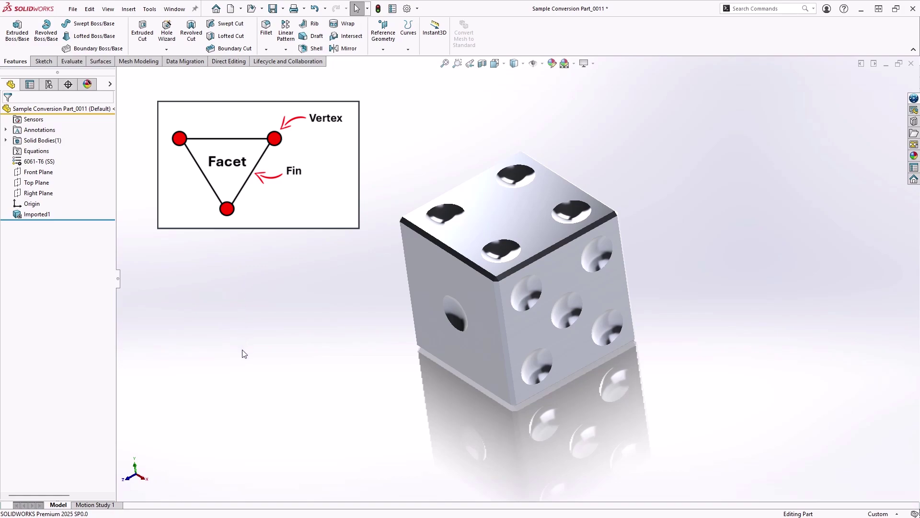
mouse_move(243, 353)
middle_down()
mouse_move(245, 321)
mouse_move(275, 288)
mouse_move(268, 279)
mouse_move(257, 294)
middle_up()
key(Escape)
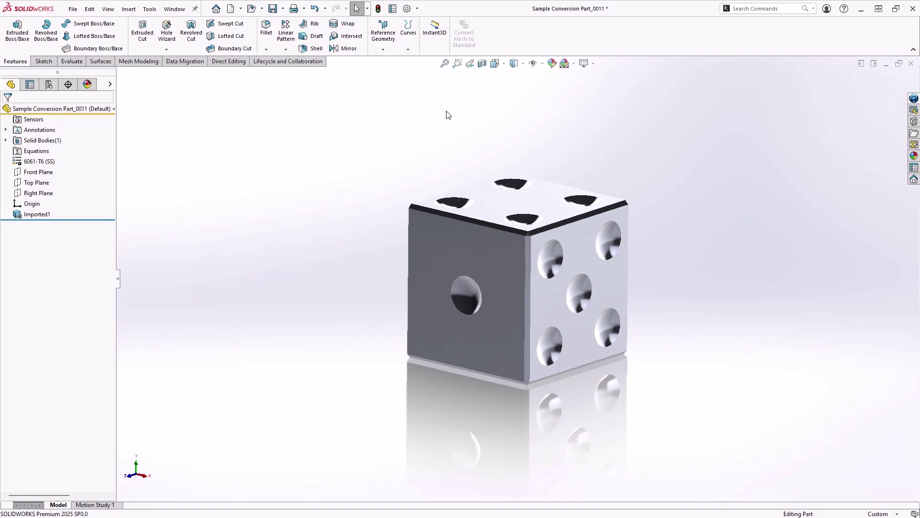
Show the imported die Shaded With Edges, orbiting it and selecting its mesh body.
click(523, 65)
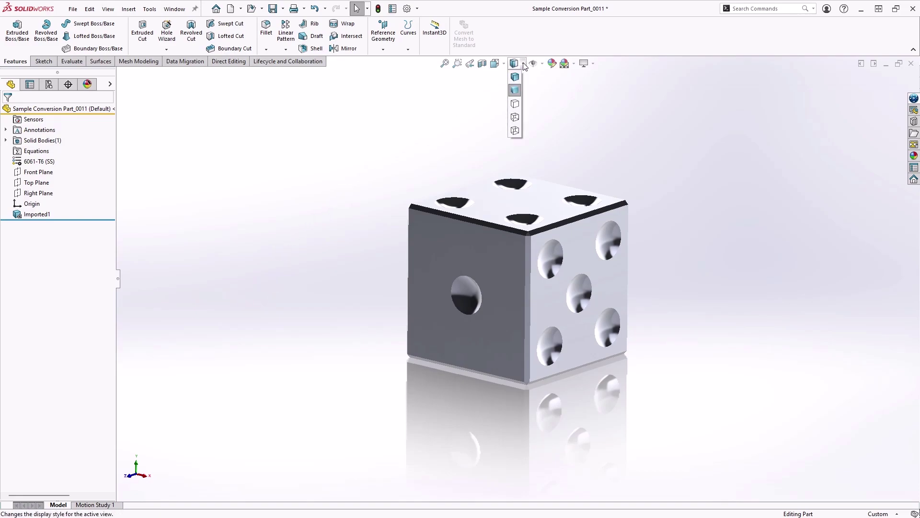
click(518, 75)
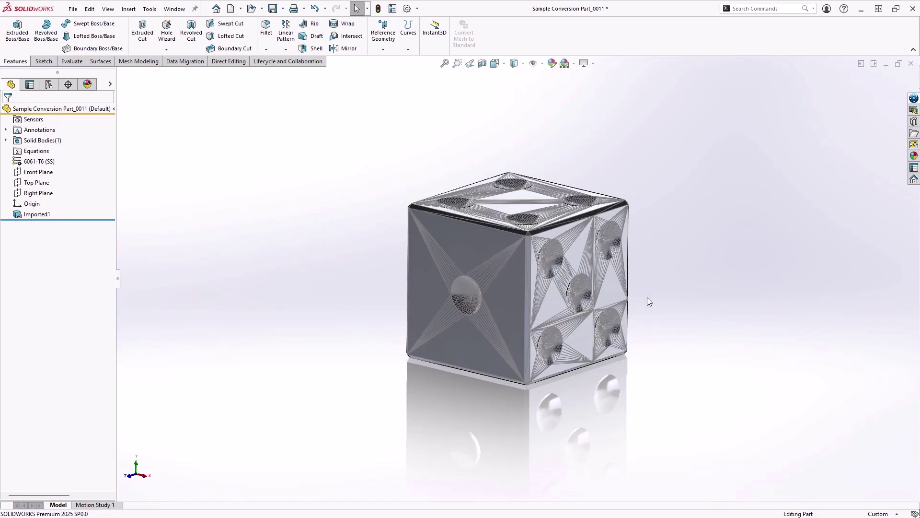
scroll(647, 299, down, 2)
scroll(641, 295, down, 2)
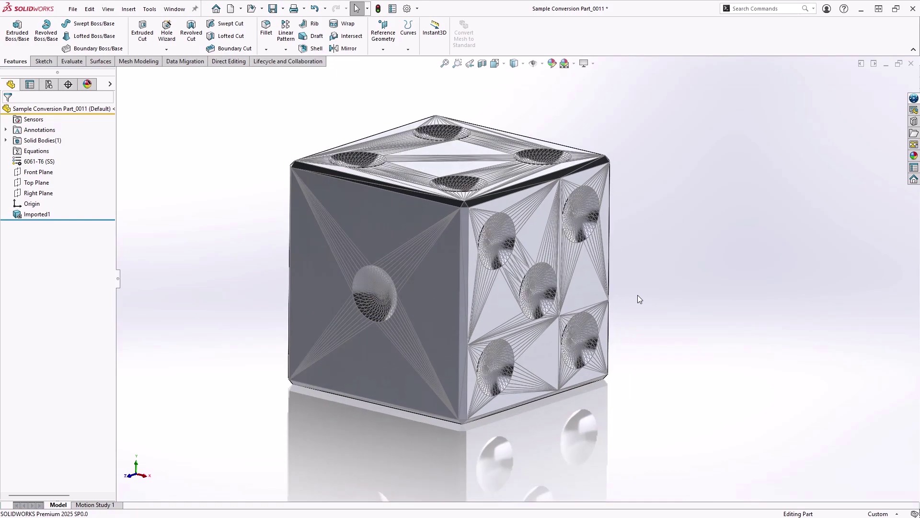
middle_drag(661, 268, 652, 286)
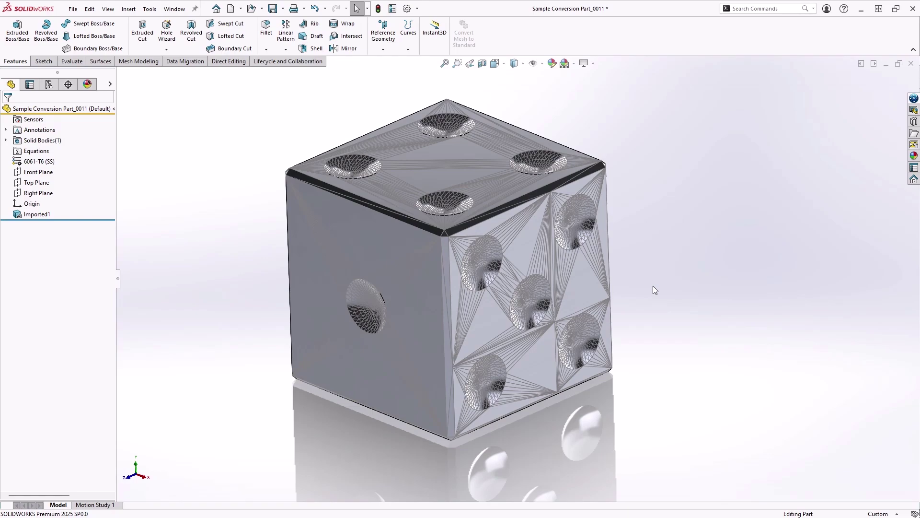
click(569, 292)
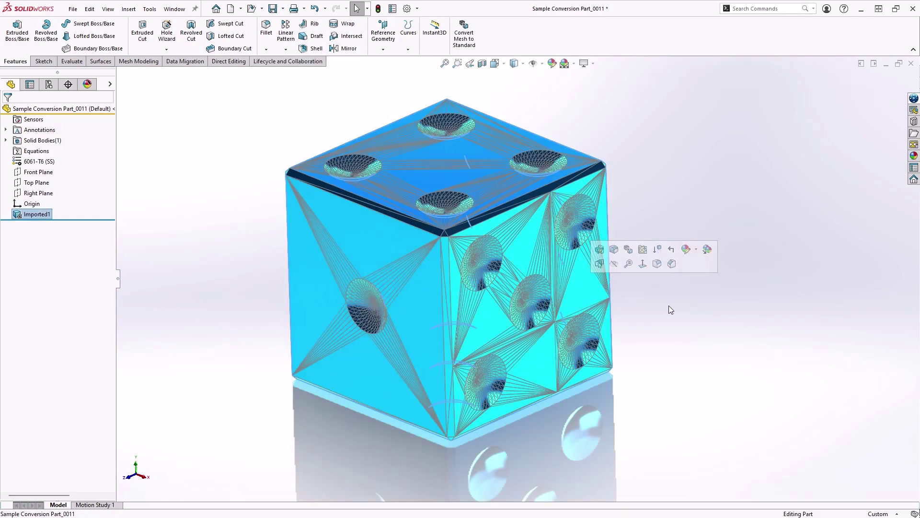
click(717, 329)
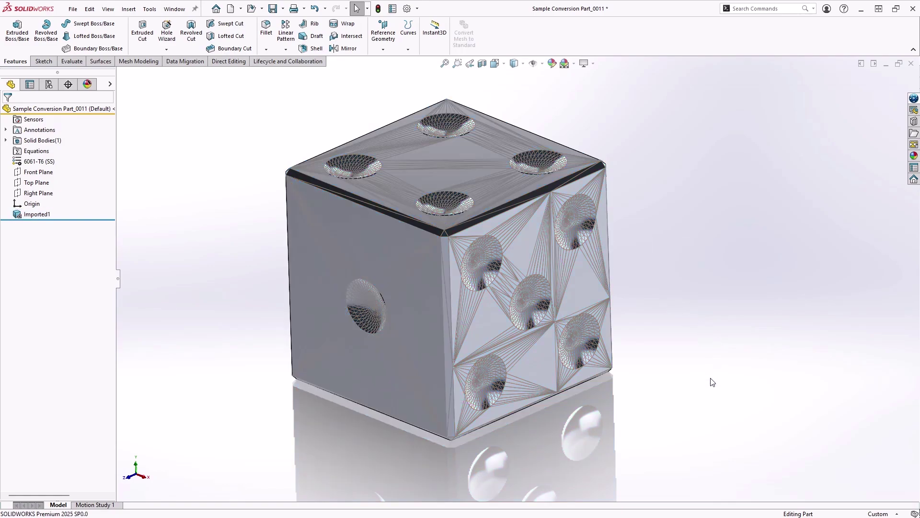
scroll(707, 406, up, 1)
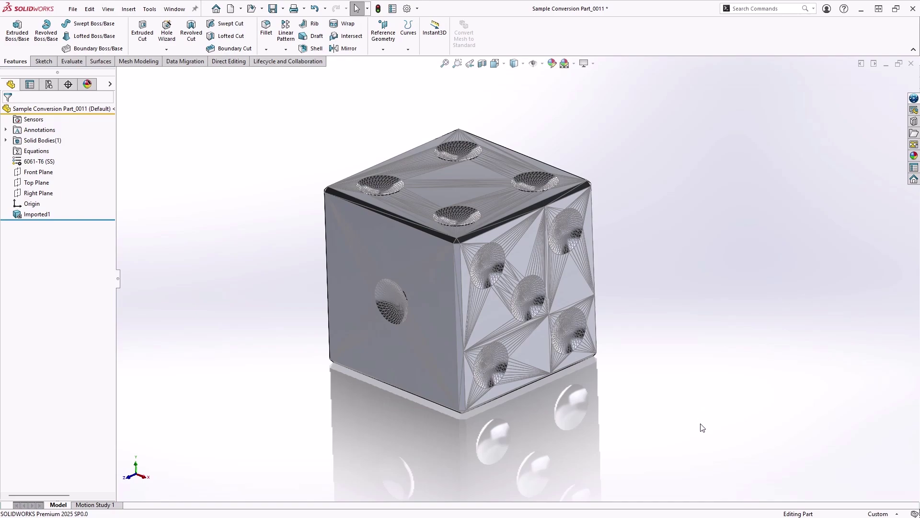
mouse_move(699, 434)
middle_down()
mouse_move(682, 359)
mouse_move(687, 417)
middle_up()
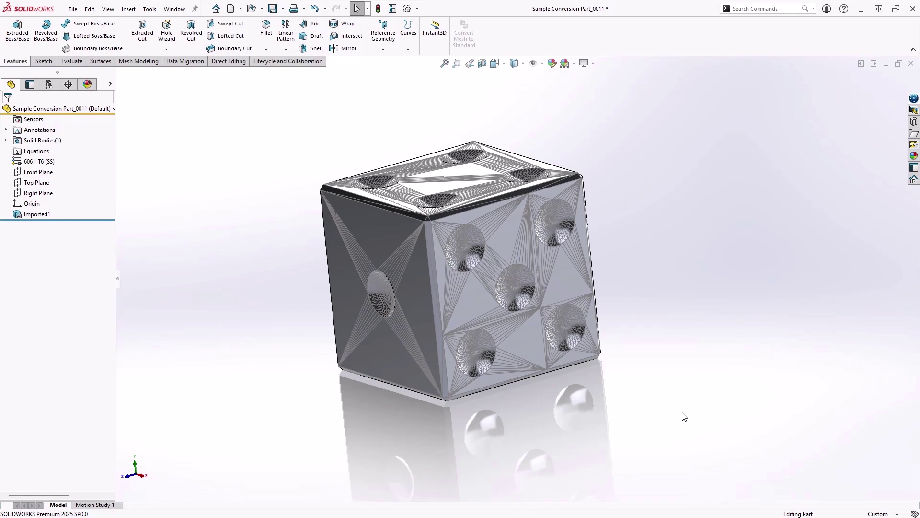
Select the imported die body and display its extrusion dimensions, then orbit it.
click(562, 283)
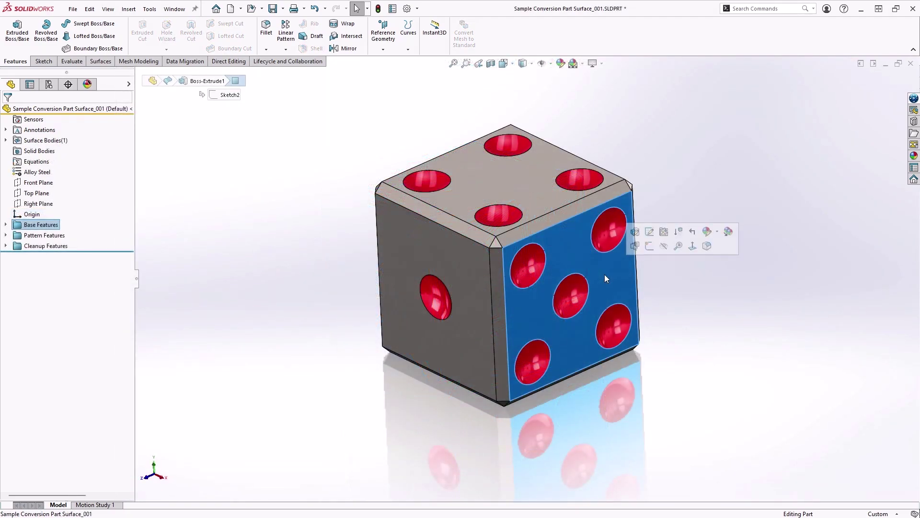
double_click(605, 274)
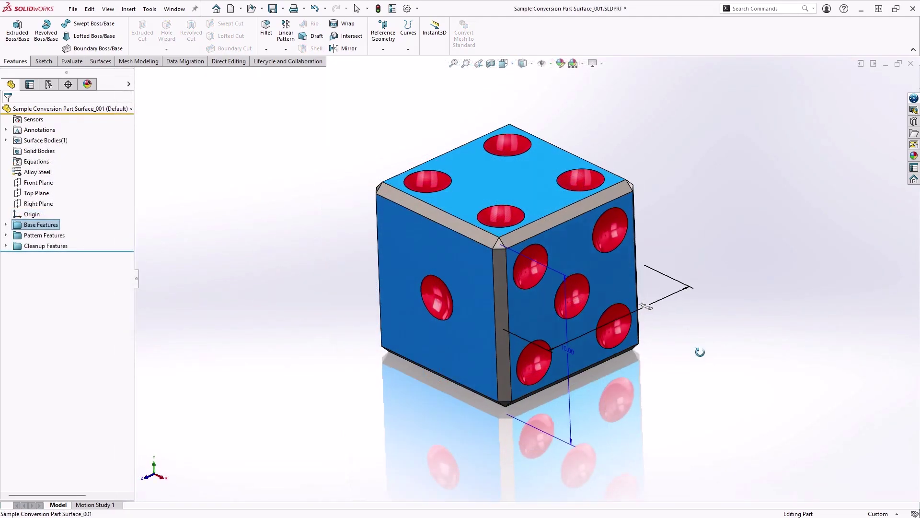
middle_drag(701, 352, 716, 380)
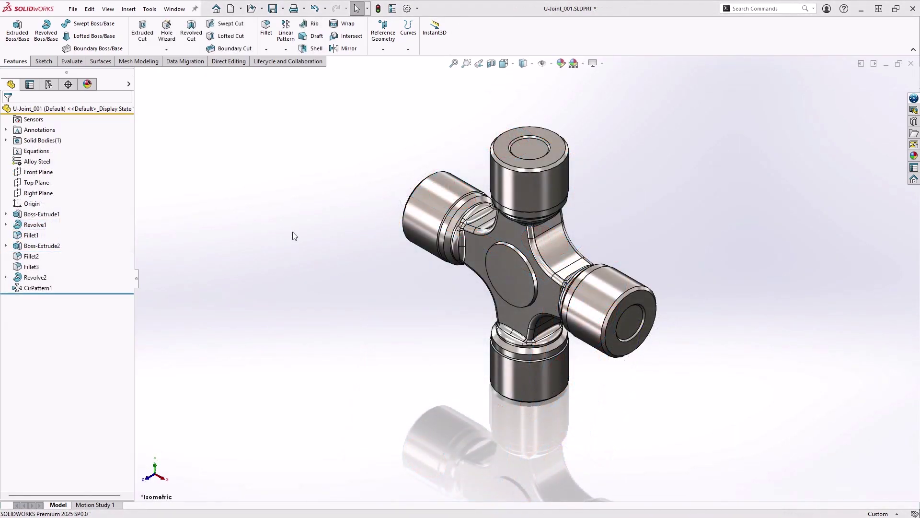
scroll(519, 266, down, 3)
scroll(518, 269, down, 2)
Change the U-joint's central circular face diameter from 30 mm to 35 mm and fit the view.
click(518, 270)
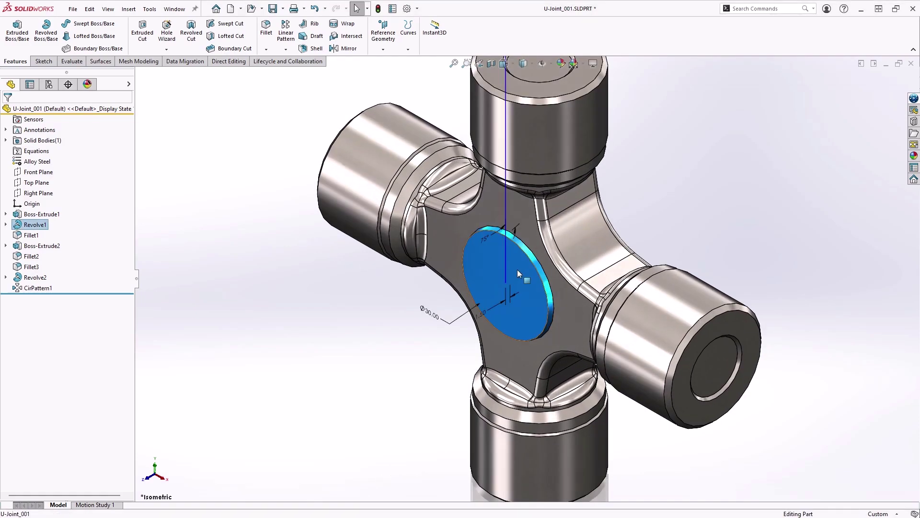
double_click(432, 321)
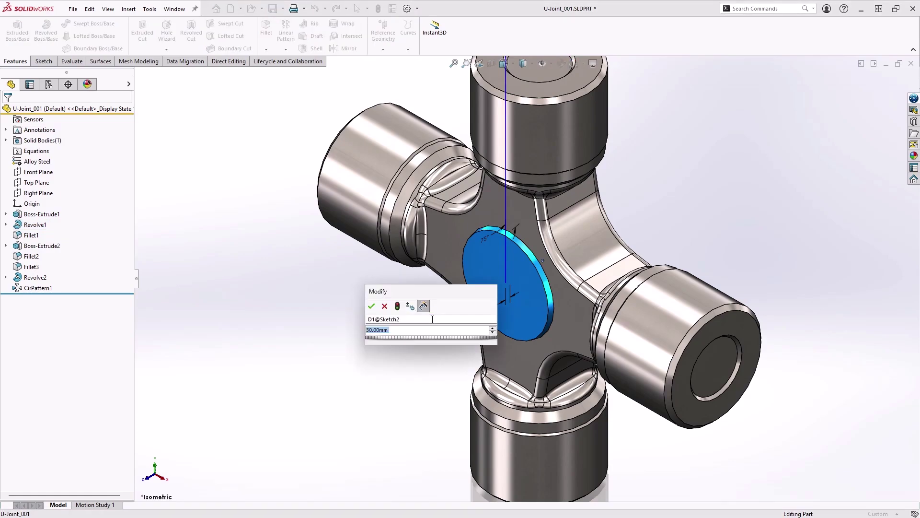
text(35)
key(Return)
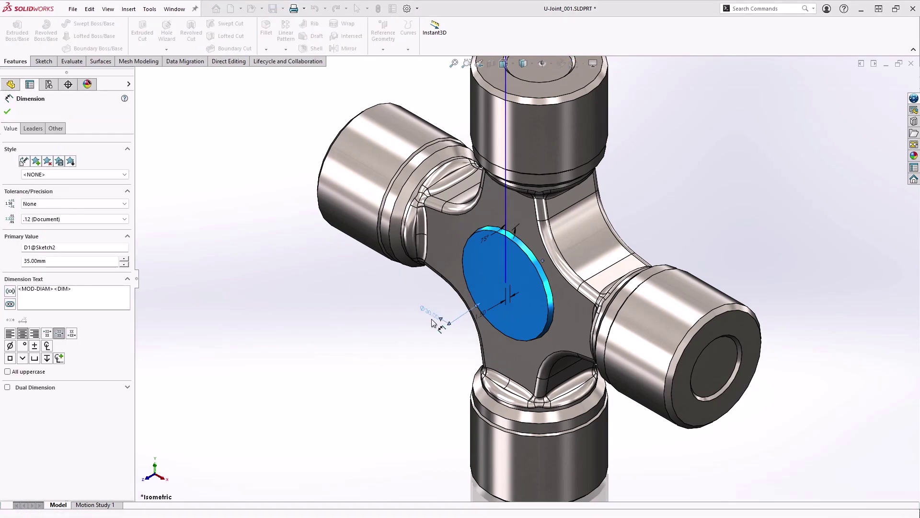
click(391, 343)
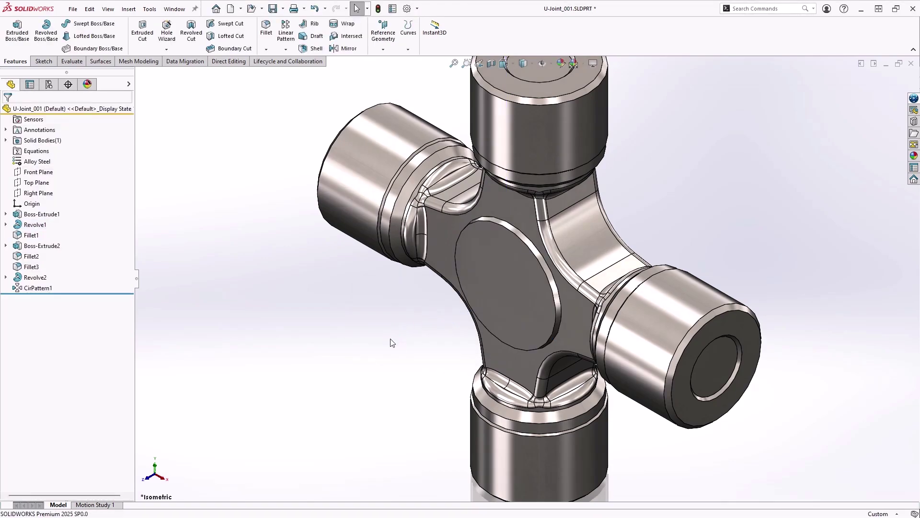
key(f)
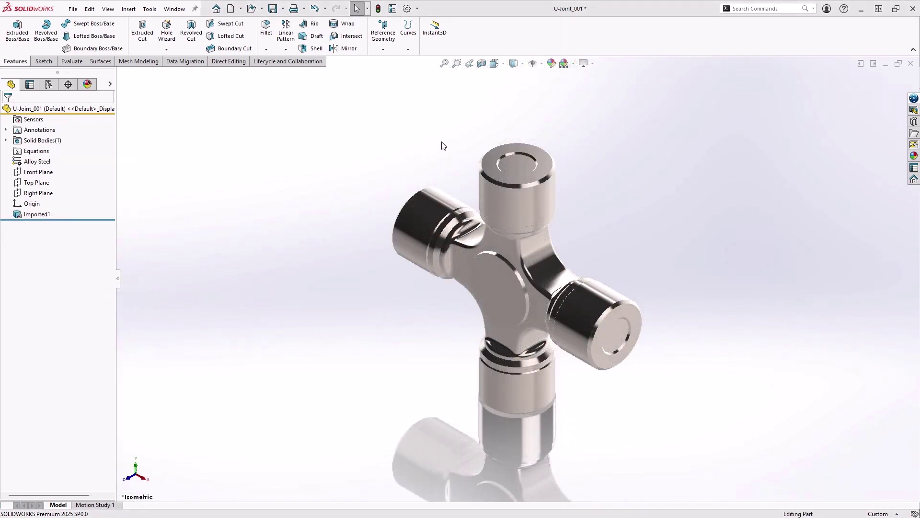
Switch the imported U-joint to Shaded With Edges and orbit around its selected body.
click(524, 64)
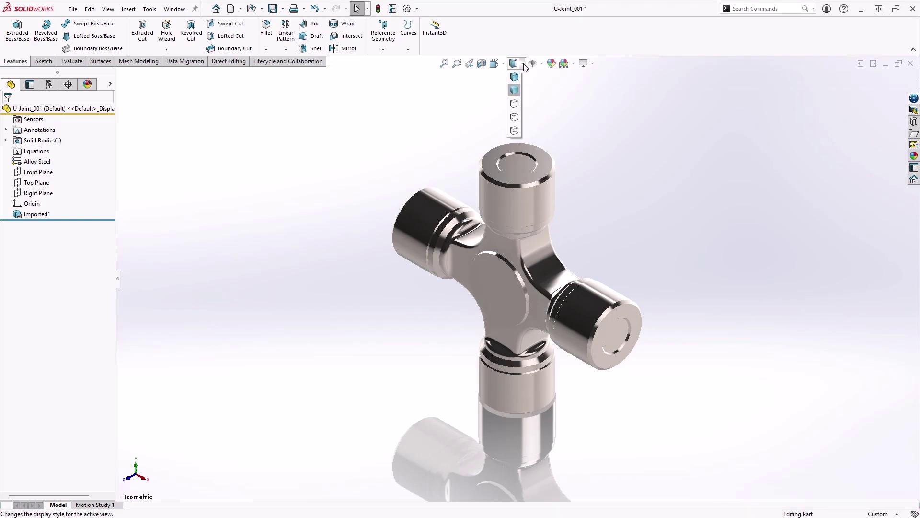
click(515, 77)
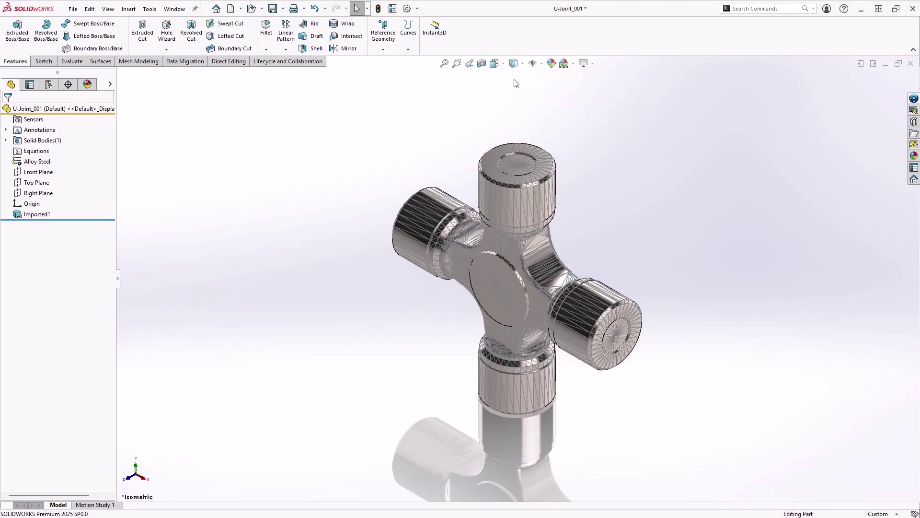
middle_drag(375, 288, 382, 240)
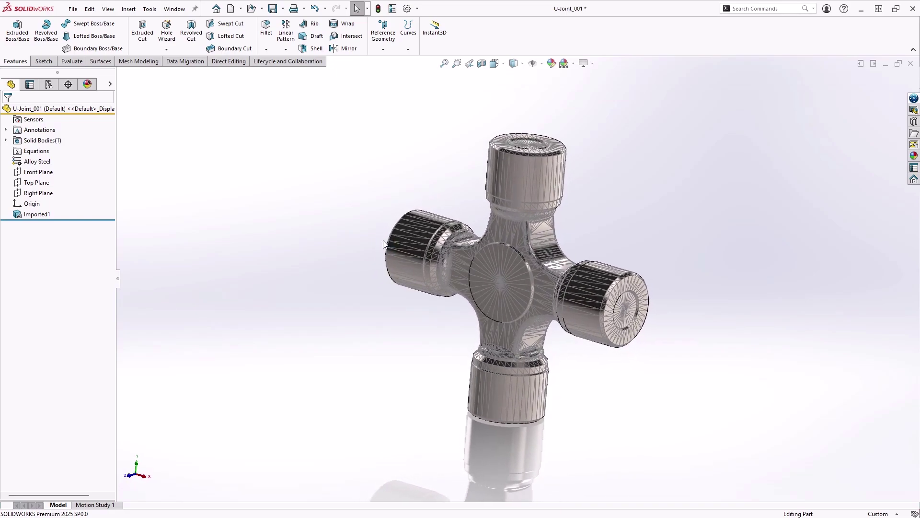
click(511, 235)
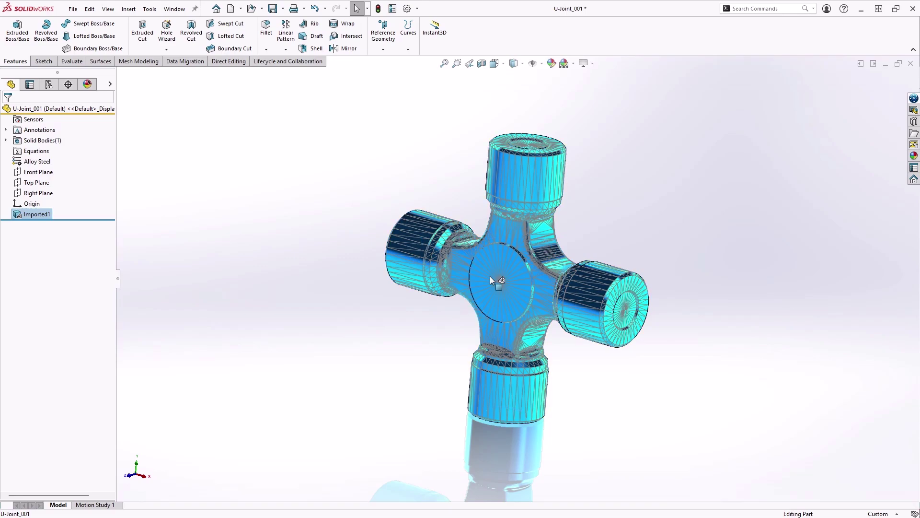
mouse_move(453, 300)
middle_down()
mouse_move(420, 327)
mouse_move(428, 363)
middle_up()
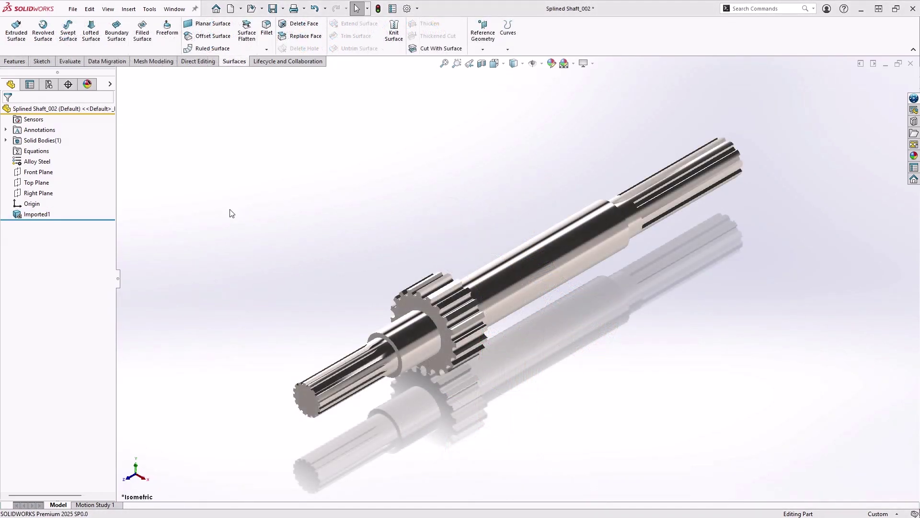
Display the splined shaft Shaded With Edges, orbit around the gear, then return to isometric.
mouse_move(292, 307)
middle_down()
mouse_move(325, 284)
mouse_move(276, 308)
mouse_move(280, 281)
middle_up()
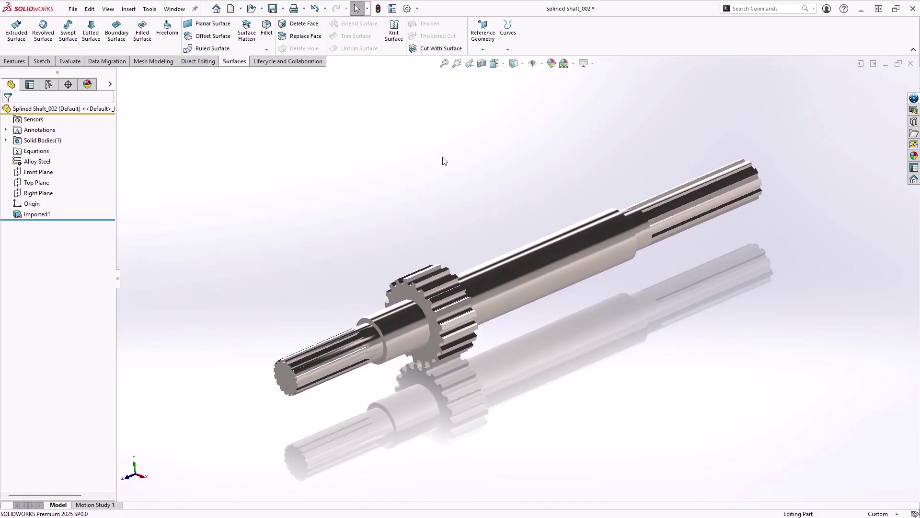
click(523, 66)
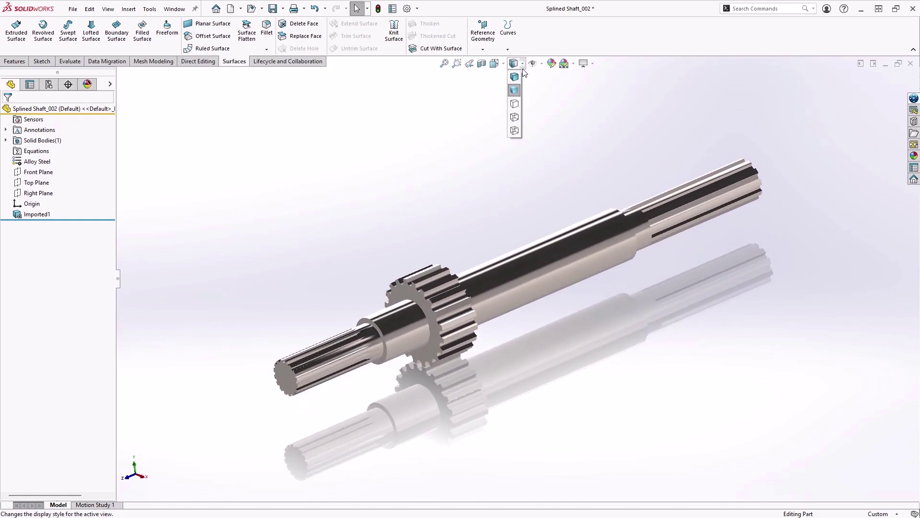
click(515, 76)
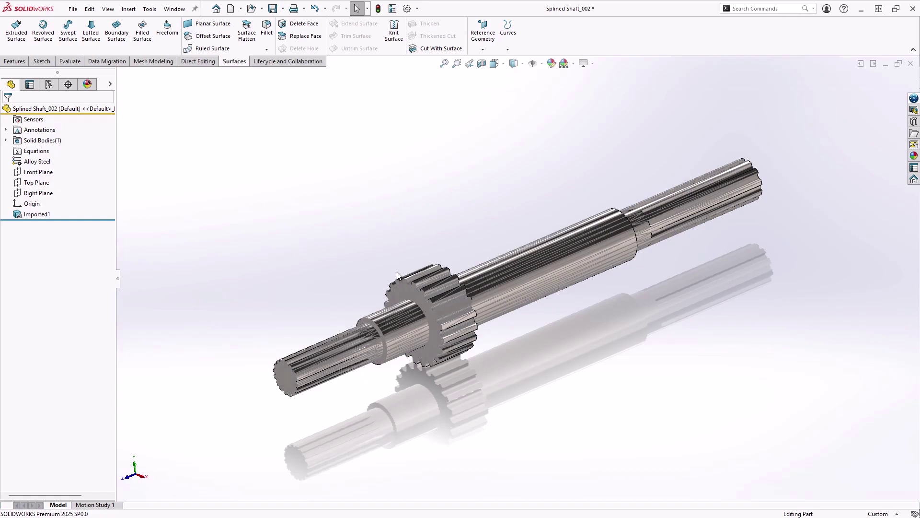
scroll(397, 275, down, 3)
scroll(397, 276, down, 3)
scroll(403, 273, down, 2)
scroll(424, 263, down, 2)
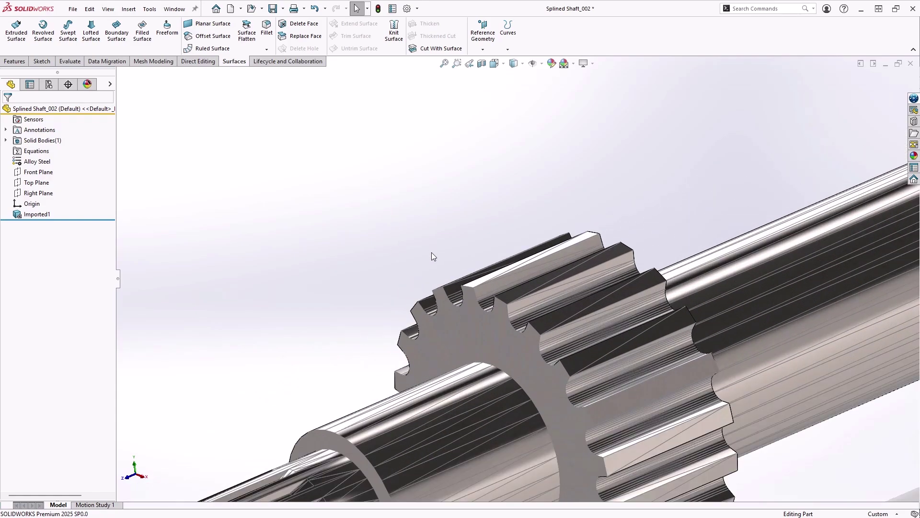
middle_drag(432, 257, 429, 297)
scroll(468, 374, up, 5)
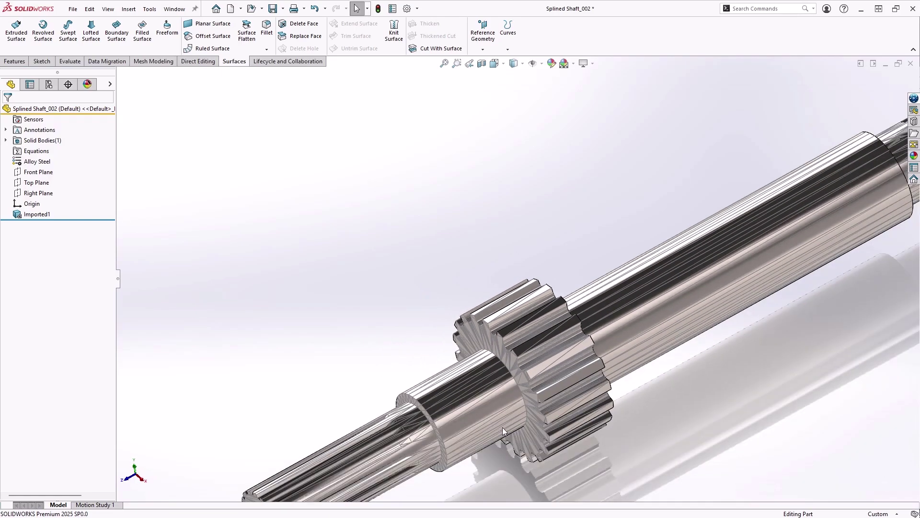
scroll(511, 431, down, 3)
scroll(518, 441, down, 3)
middle_drag(518, 440, 534, 436)
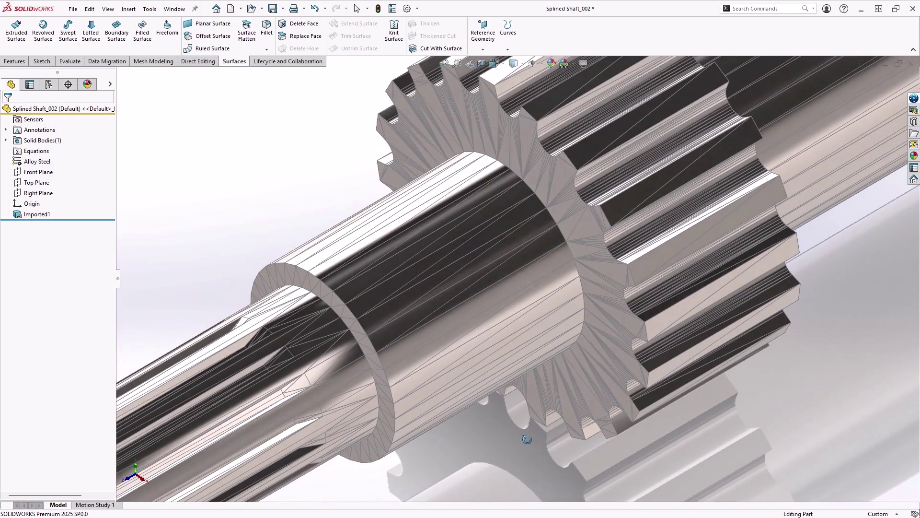
key(ctrl+7)
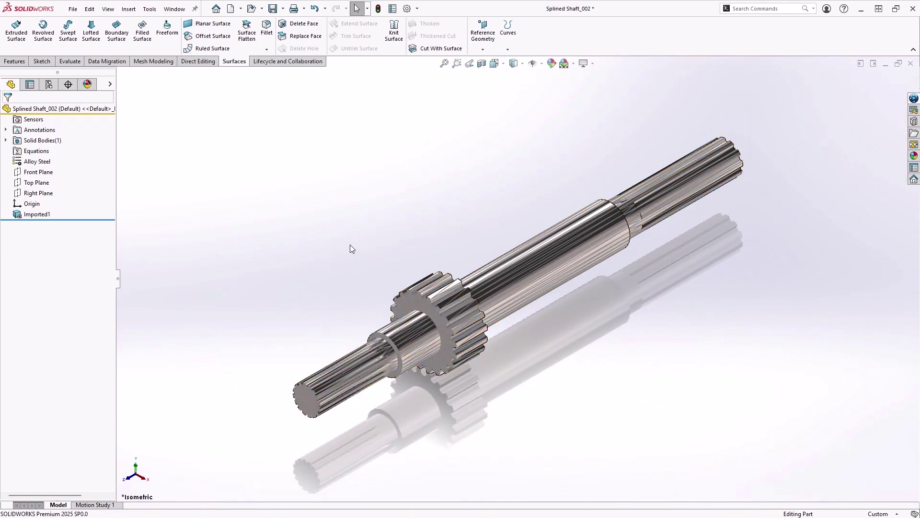
Browse the Data Migration, Mesh Modeling, Direct Editing and Surfaces tool sets and the shaft body's context menu.
click(118, 63)
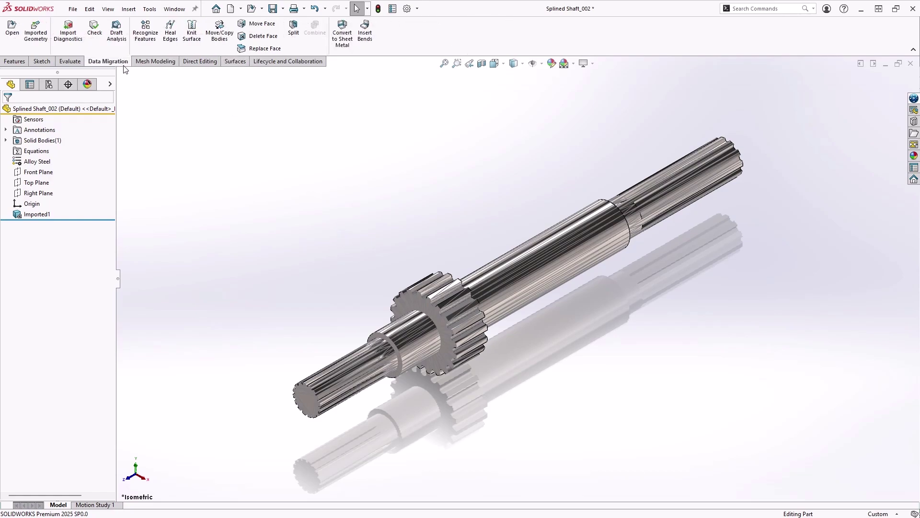
click(156, 62)
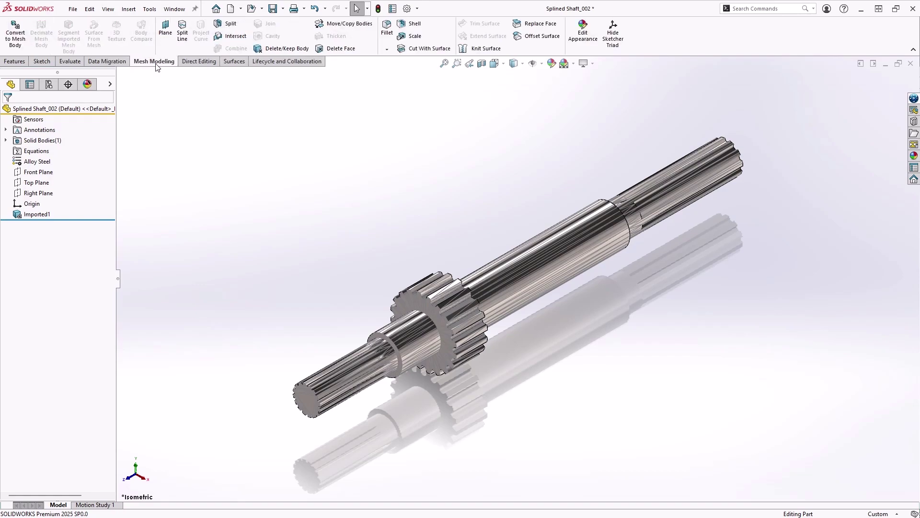
click(203, 62)
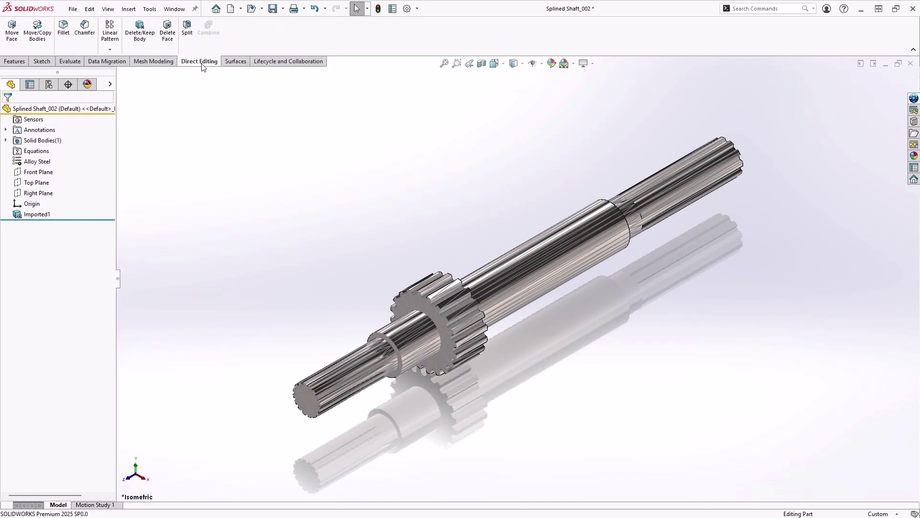
click(235, 63)
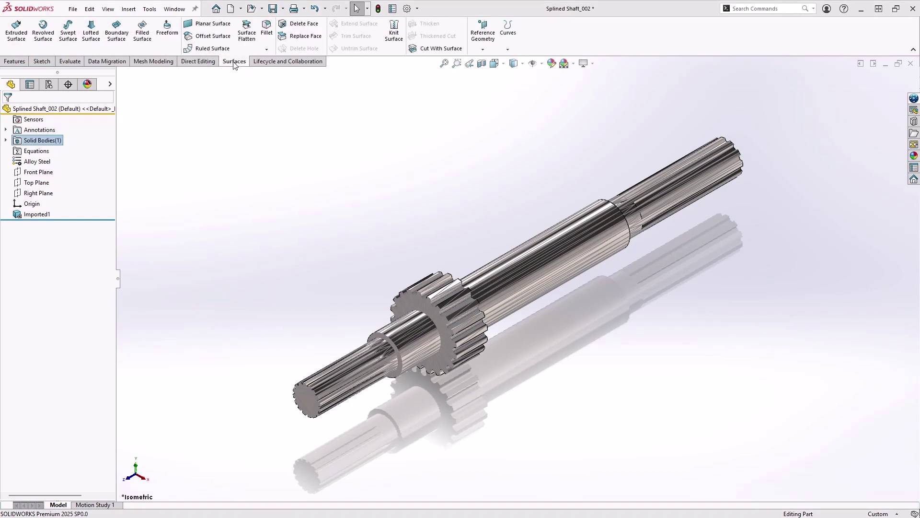
right_click(497, 285)
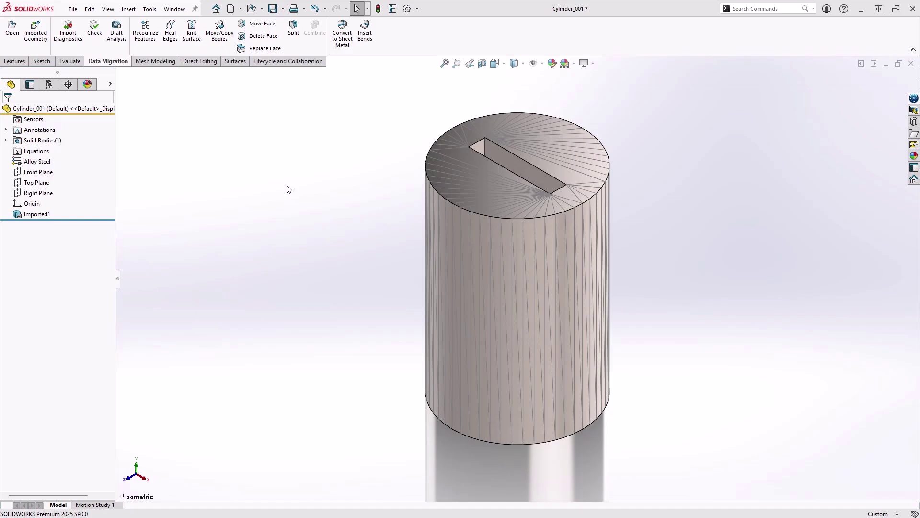
Convert the cylinder's imported mesh body with Convert Mesh to Standard.
click(465, 264)
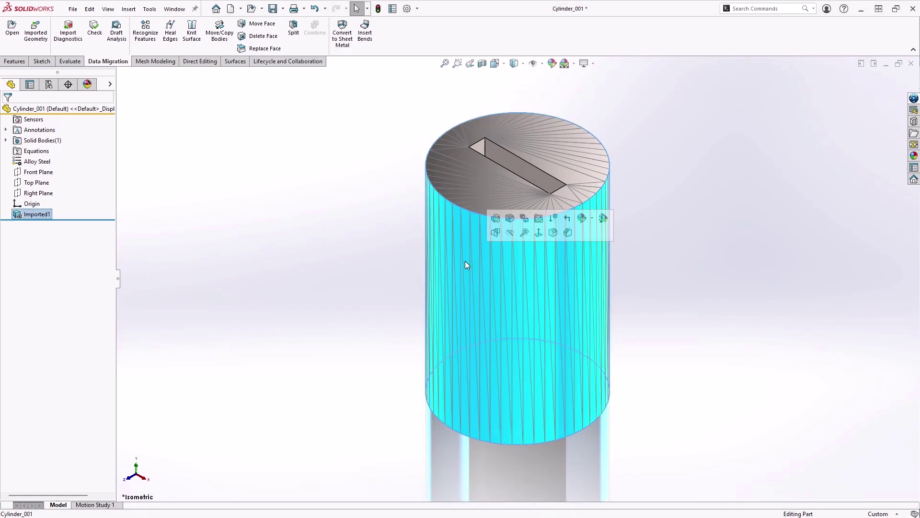
click(524, 218)
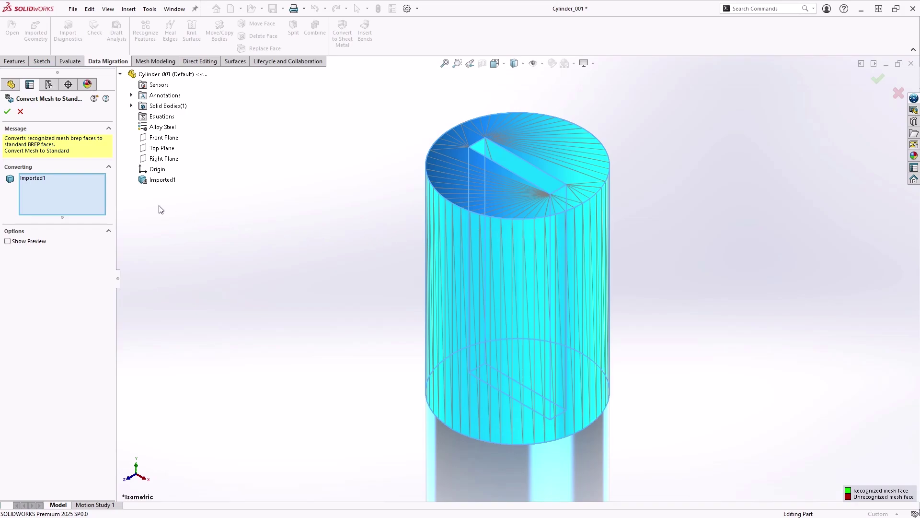
click(7, 113)
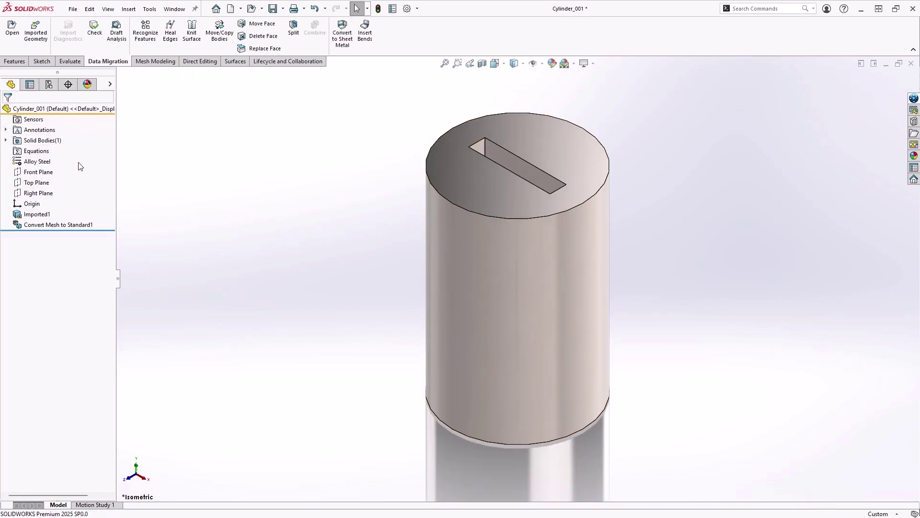
Orbit the converted cylinder and select its side face to check the diameter.
mouse_move(356, 233)
middle_down()
mouse_move(336, 293)
mouse_move(388, 248)
middle_up()
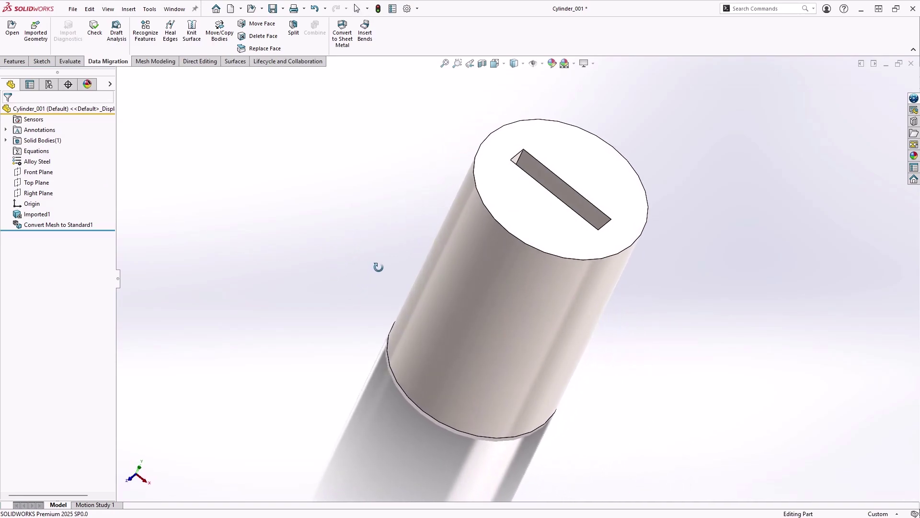
click(438, 257)
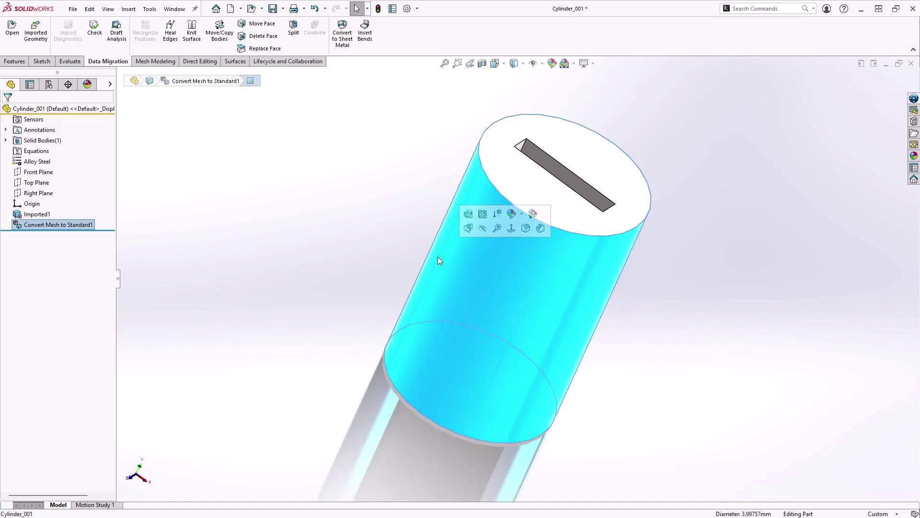
click(414, 235)
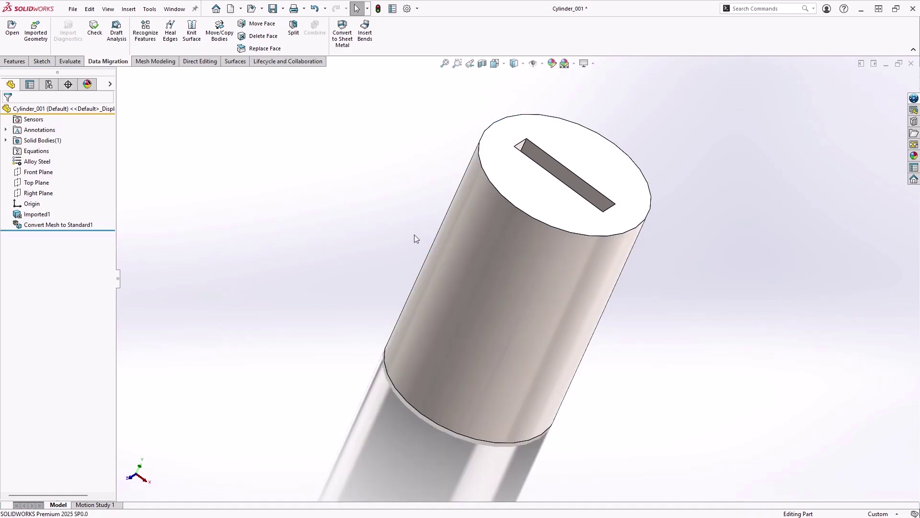
middle_drag(414, 235, 384, 222)
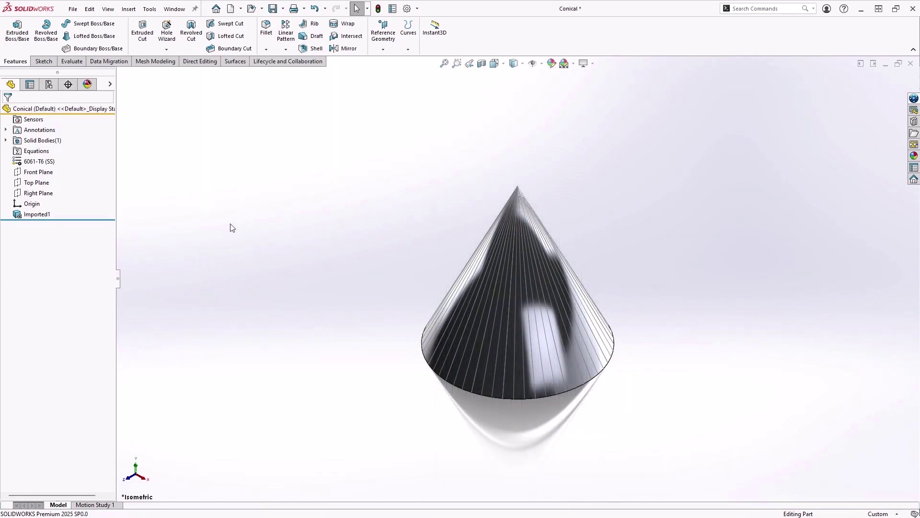
Run Convert Mesh to Standard on the Imported1 bodies of the Conical, Planar and Cylindrical parts.
click(65, 215)
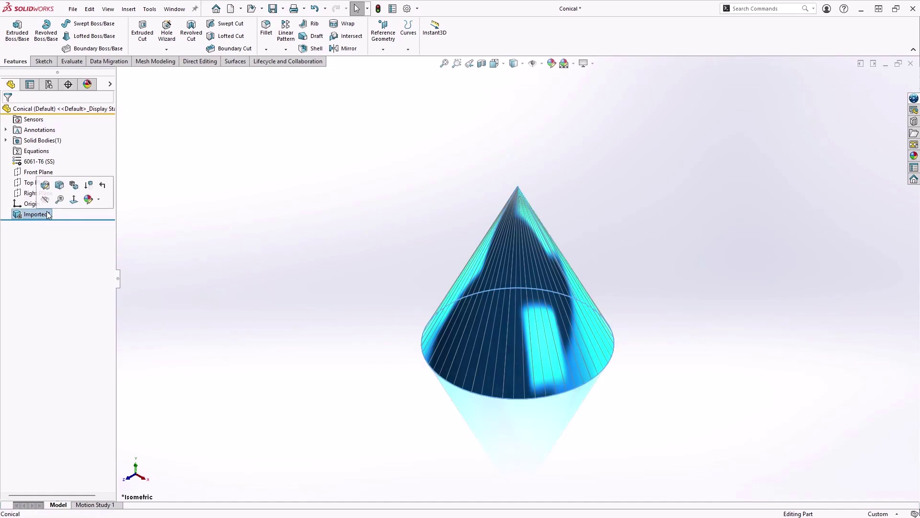
click(74, 185)
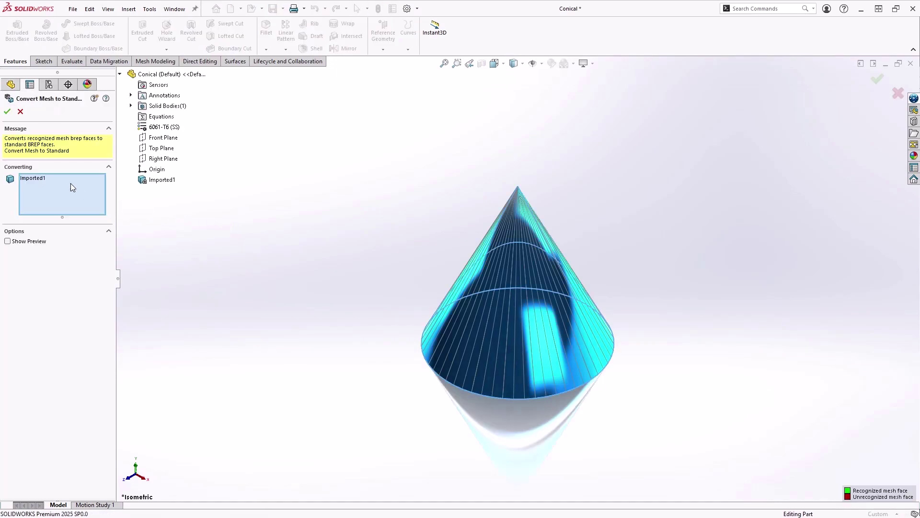
click(7, 113)
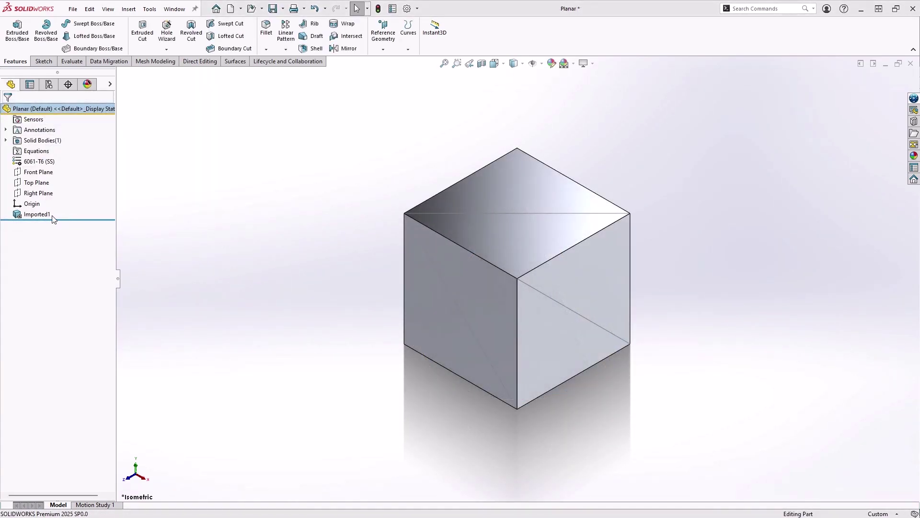
click(51, 214)
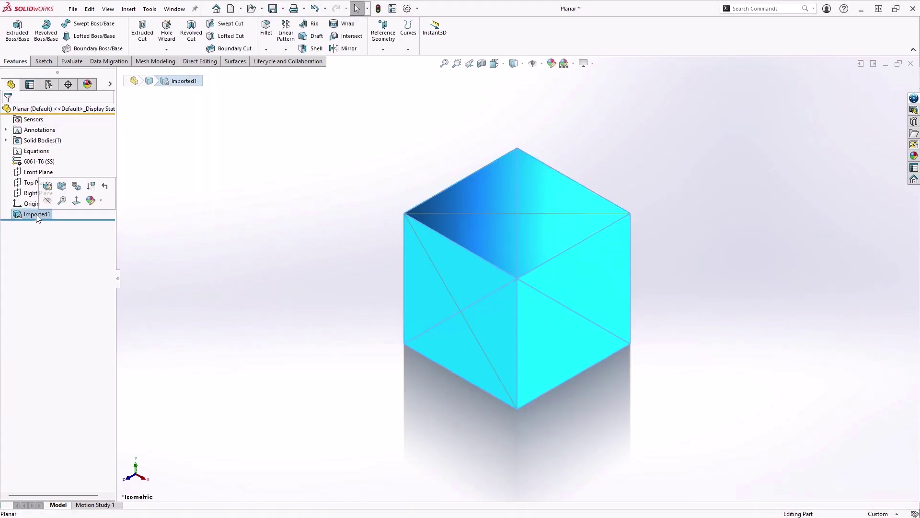
click(75, 187)
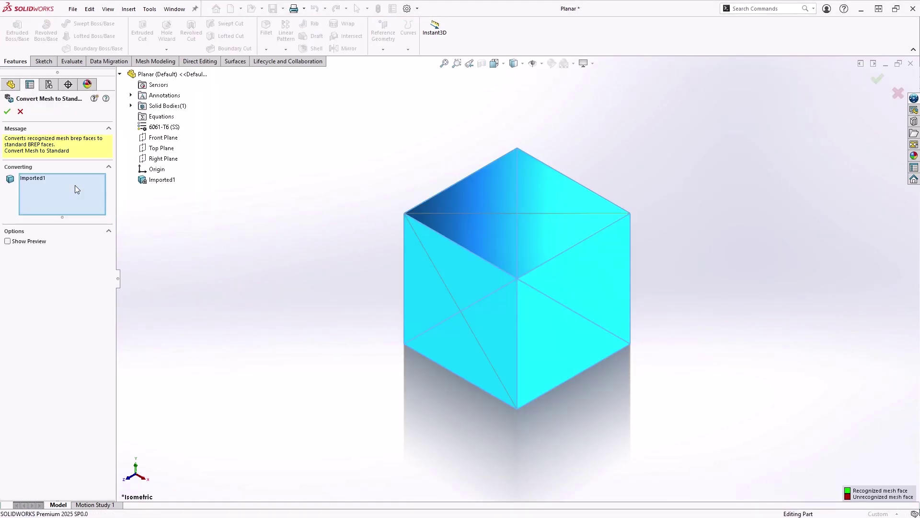
click(7, 111)
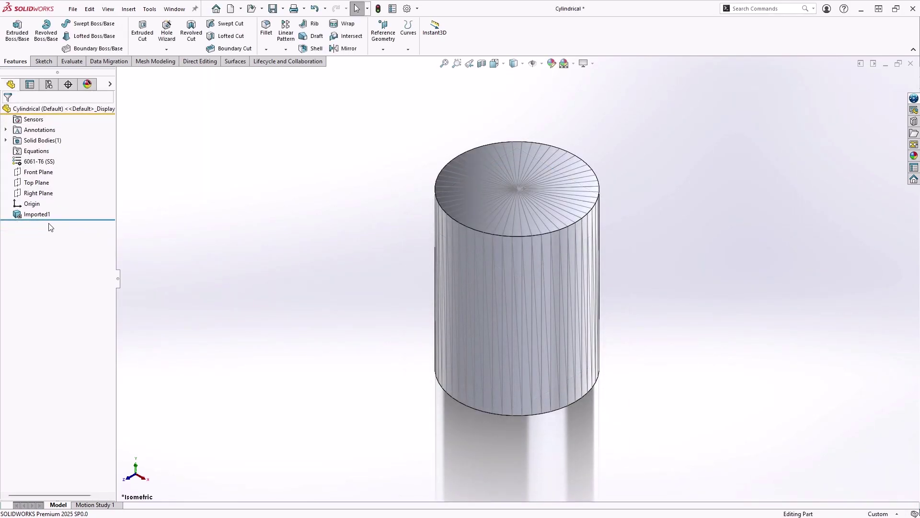
click(40, 214)
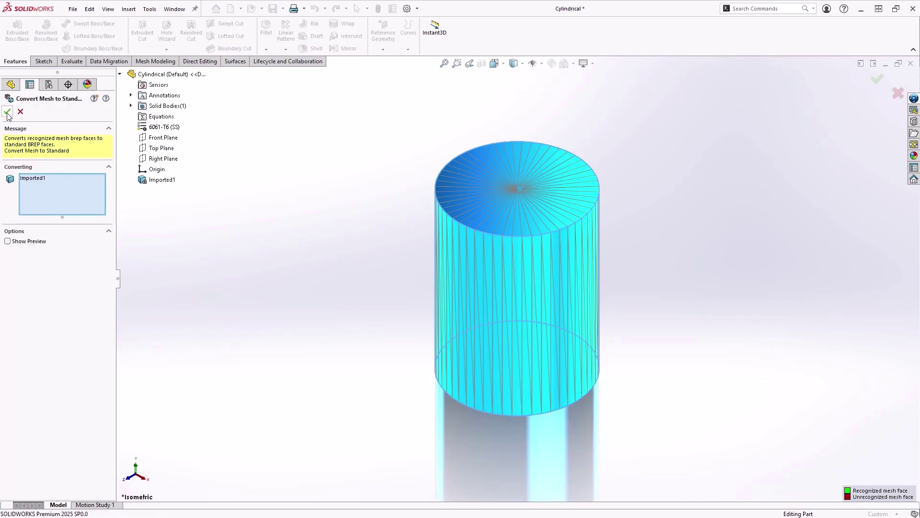
click(8, 112)
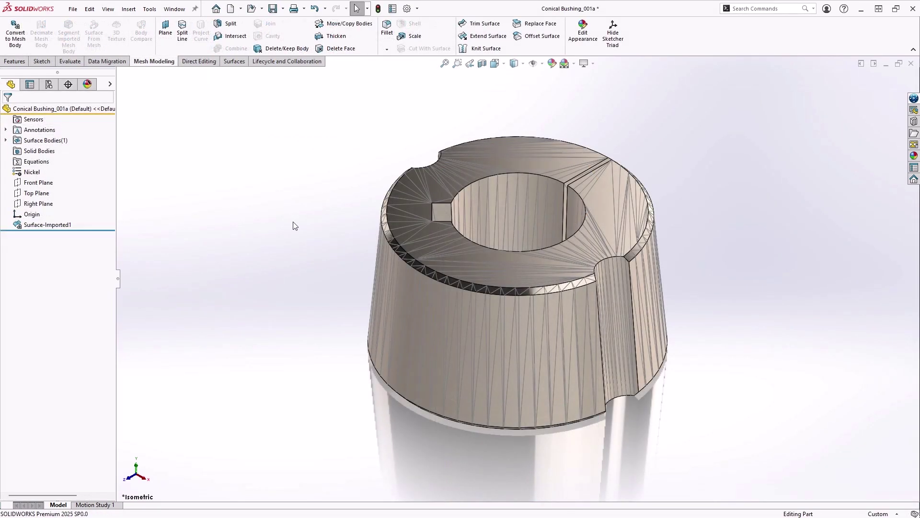
Convert the bushing's Surface-Imported1 body with Convert Mesh to Standard and check the smooth result.
mouse_move(294, 222)
middle_down()
mouse_move(319, 302)
mouse_move(283, 323)
mouse_move(299, 284)
middle_up()
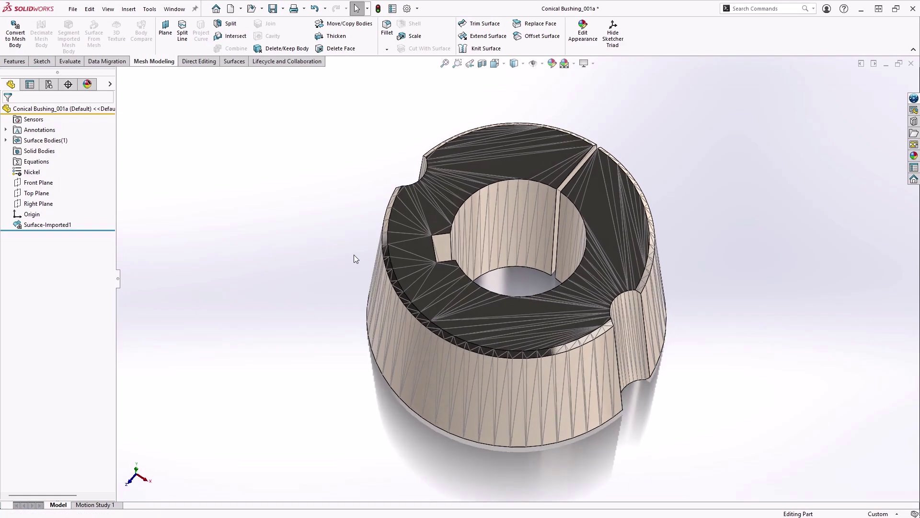
key(ctrl+7)
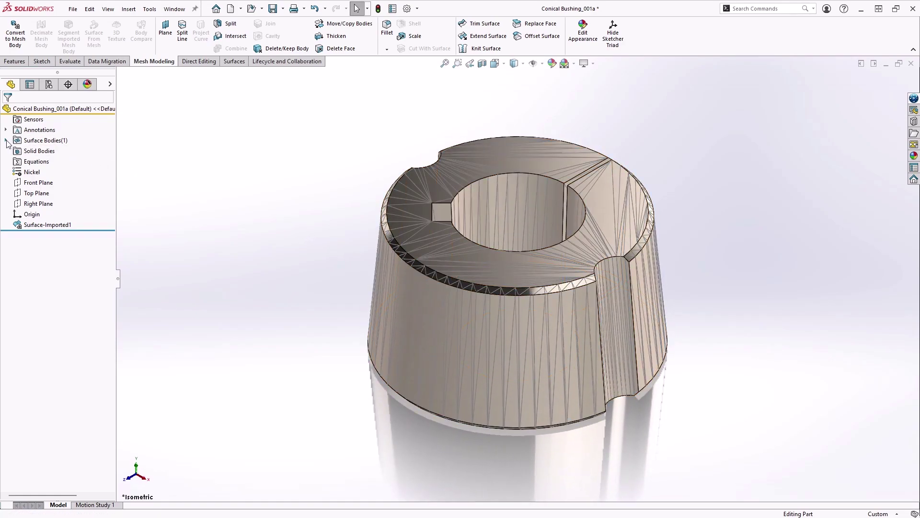
click(7, 140)
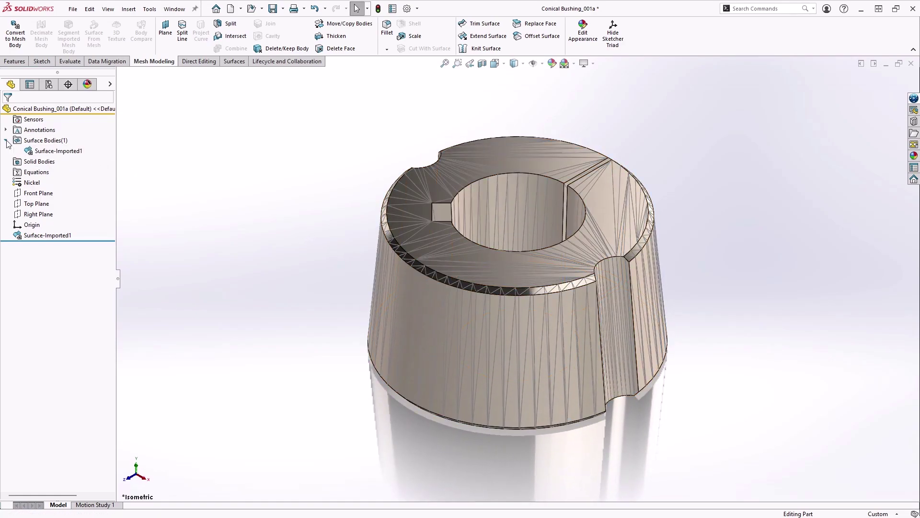
click(37, 152)
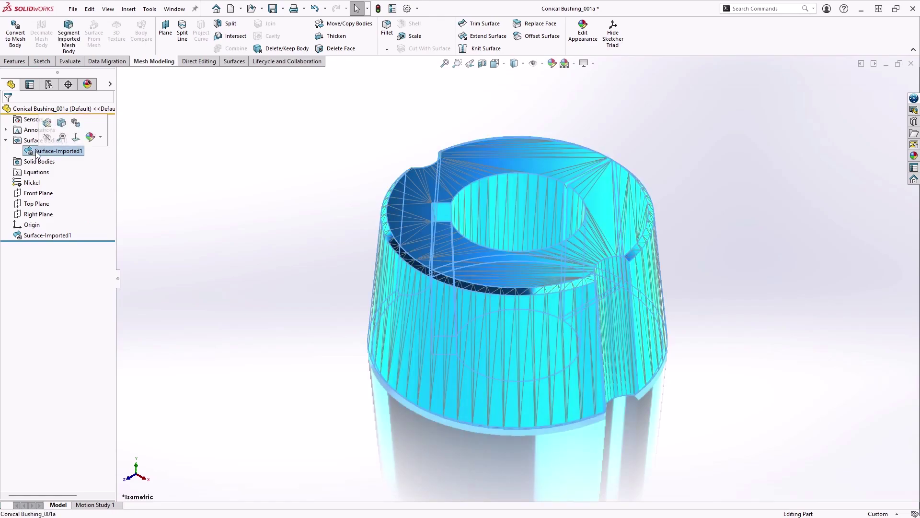
click(76, 124)
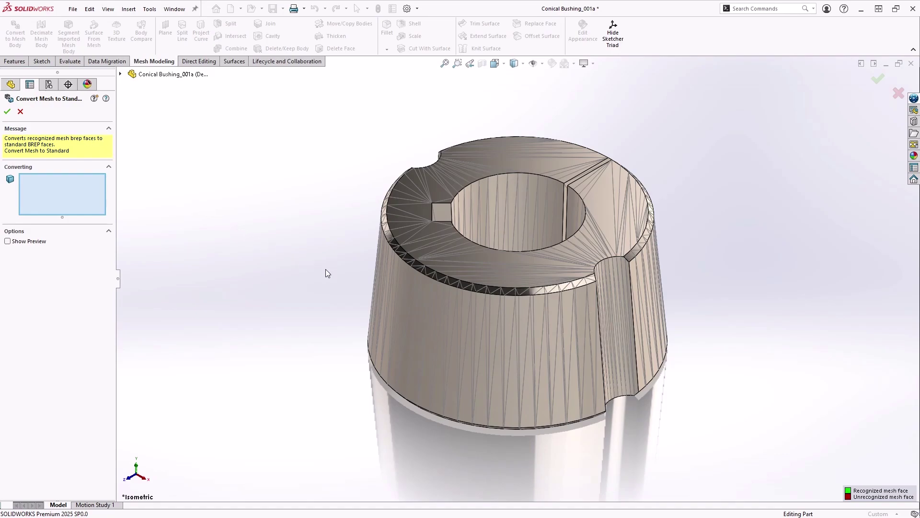
click(390, 291)
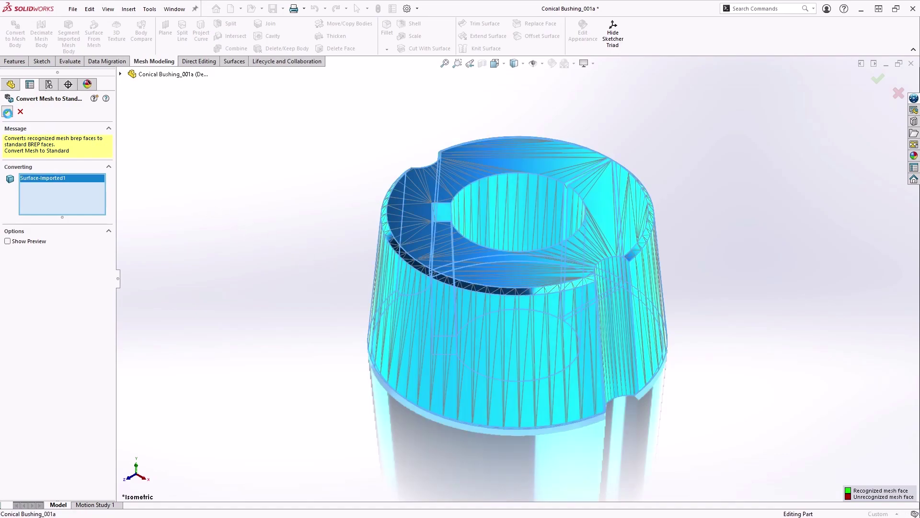
click(7, 113)
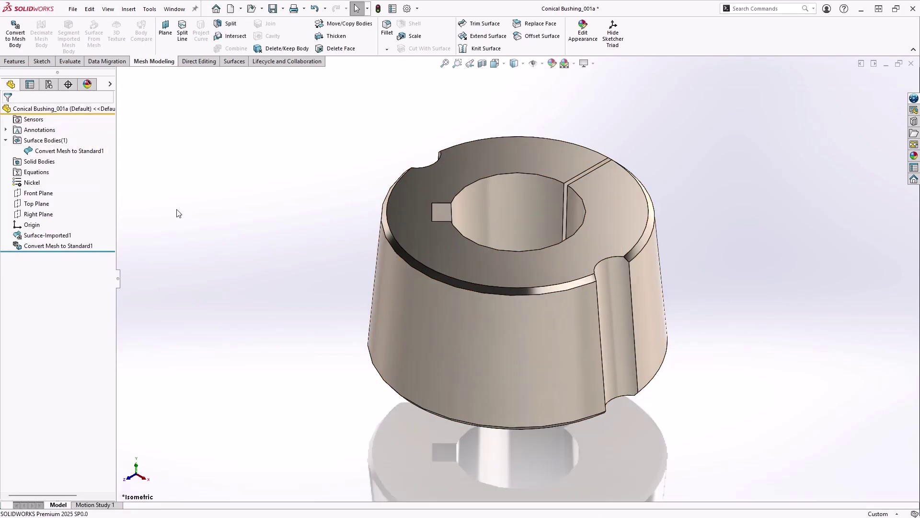
mouse_move(180, 214)
middle_down()
mouse_move(189, 230)
mouse_move(152, 285)
middle_up()
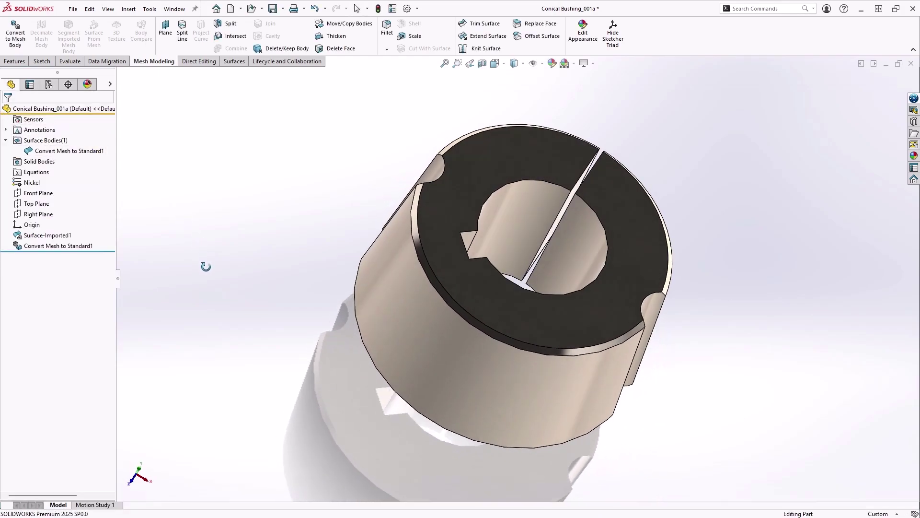
key(Escape)
key(ctrl+7)
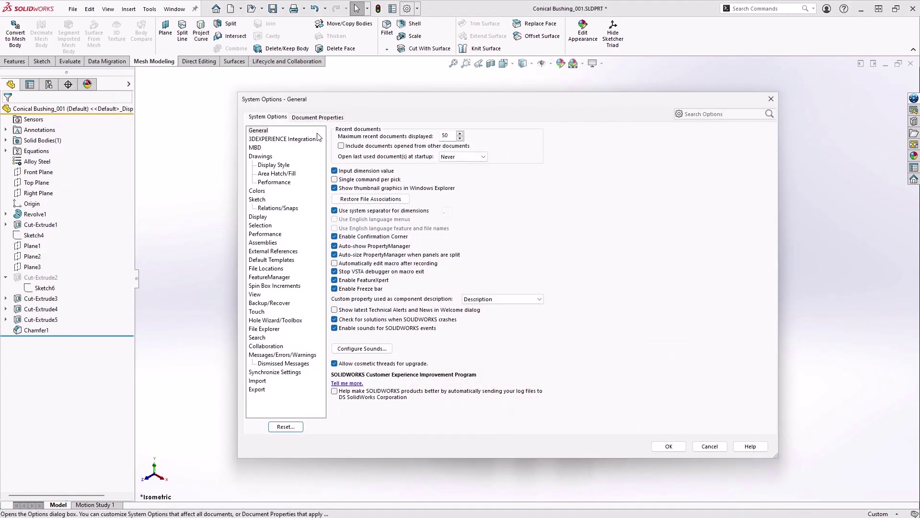
Show the System Options Import page for the STL/OBJ/OFF/PLY/PLY2 file format.
click(257, 381)
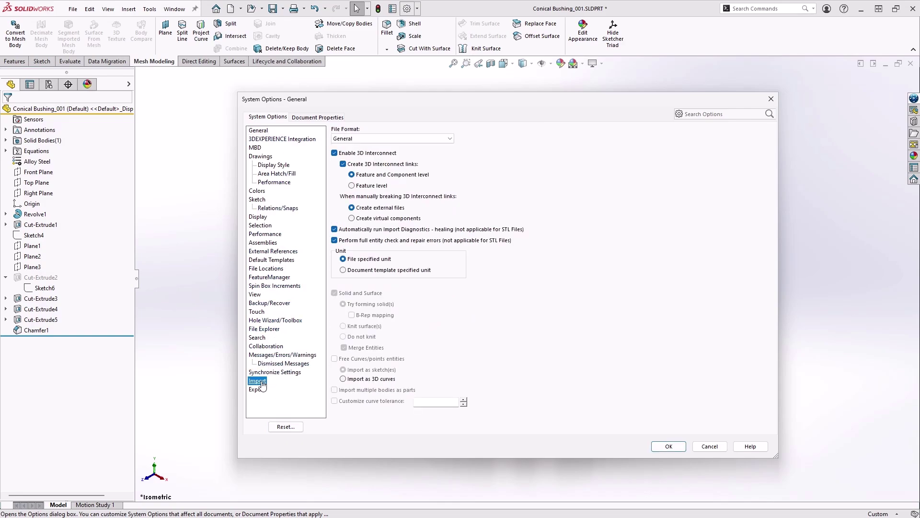
click(396, 140)
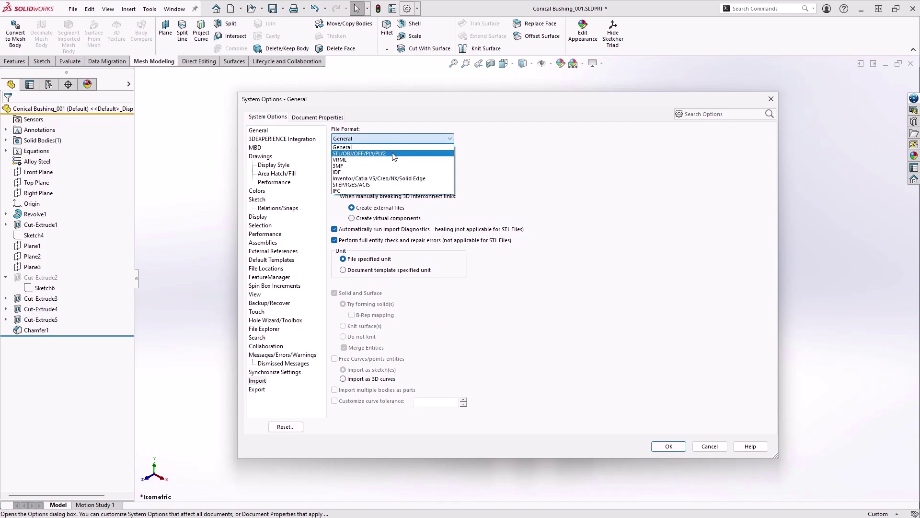
click(394, 154)
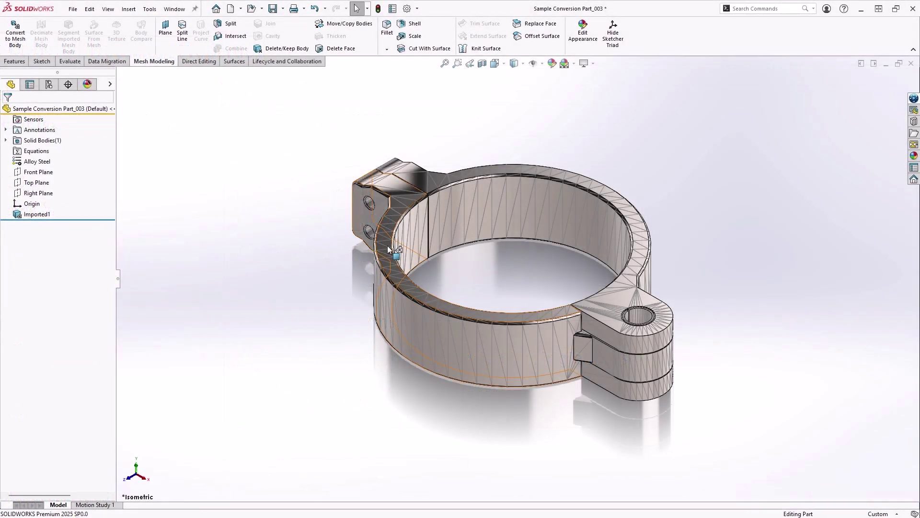
Start Convert Mesh to Standard on the clamp ring body with Show Preview enabled, orbiting to inspect.
click(388, 245)
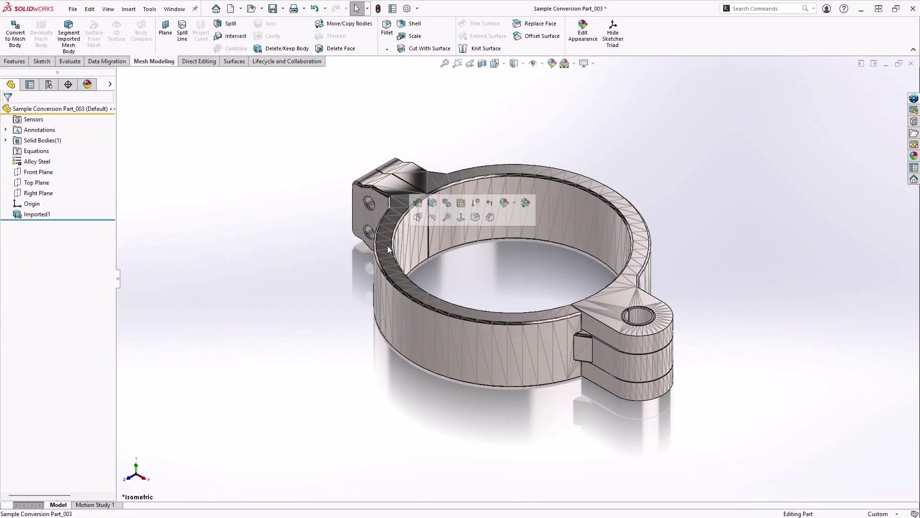
click(446, 203)
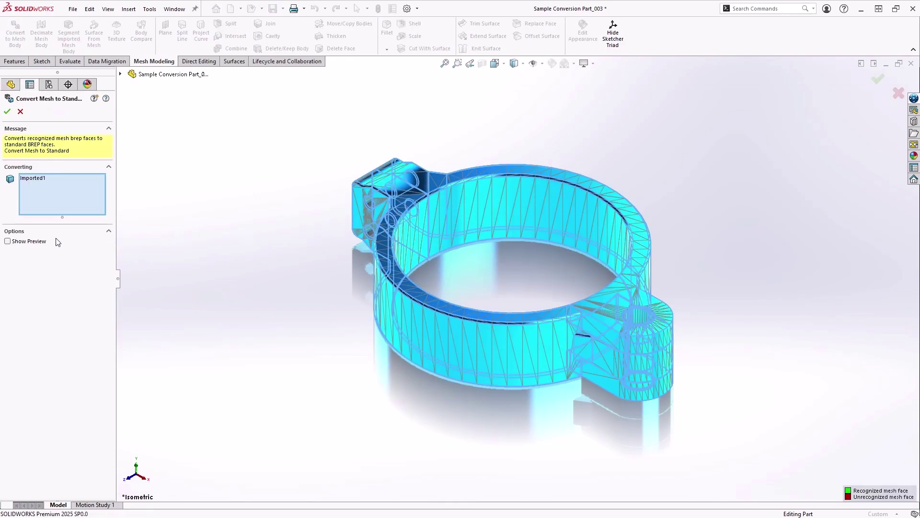
click(8, 242)
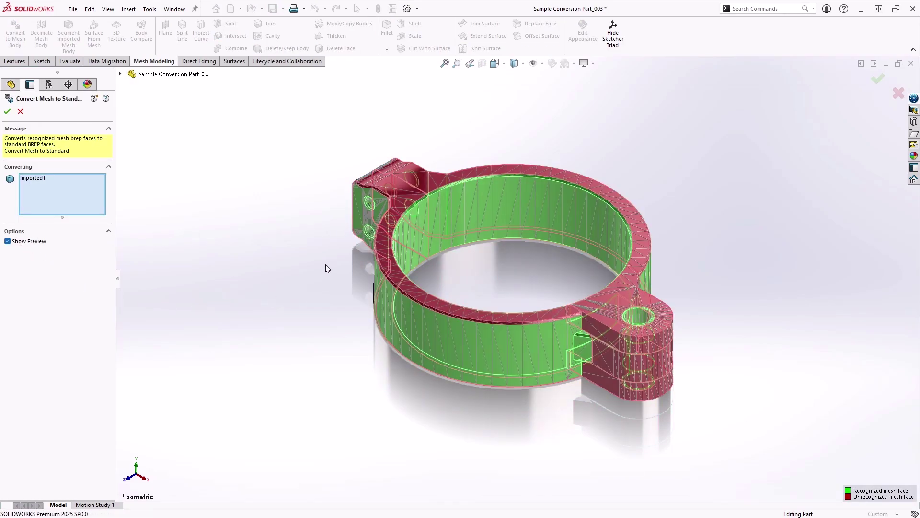
mouse_move(326, 269)
middle_down()
mouse_move(332, 329)
mouse_move(419, 160)
mouse_move(329, 199)
mouse_move(303, 199)
mouse_move(249, 163)
middle_up()
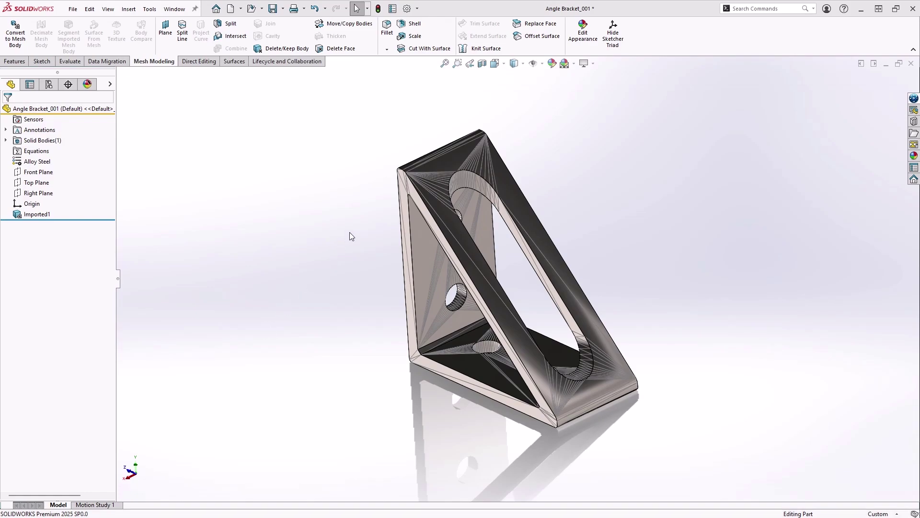
Inspect the angle bracket's front plate face, hole and slot facets from several views.
mouse_move(349, 234)
middle_down()
mouse_move(327, 261)
mouse_move(365, 231)
mouse_move(440, 239)
mouse_move(446, 301)
middle_up()
scroll(447, 301, down, 2)
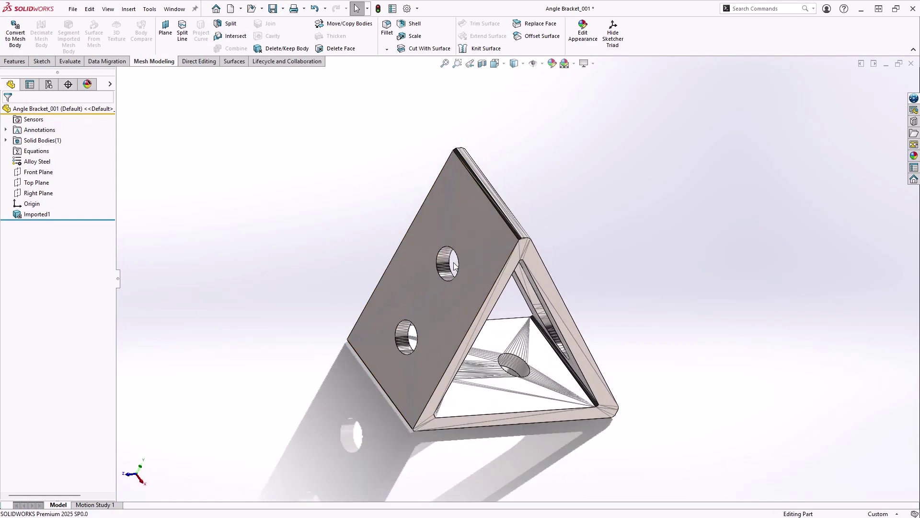
scroll(453, 268, down, 3)
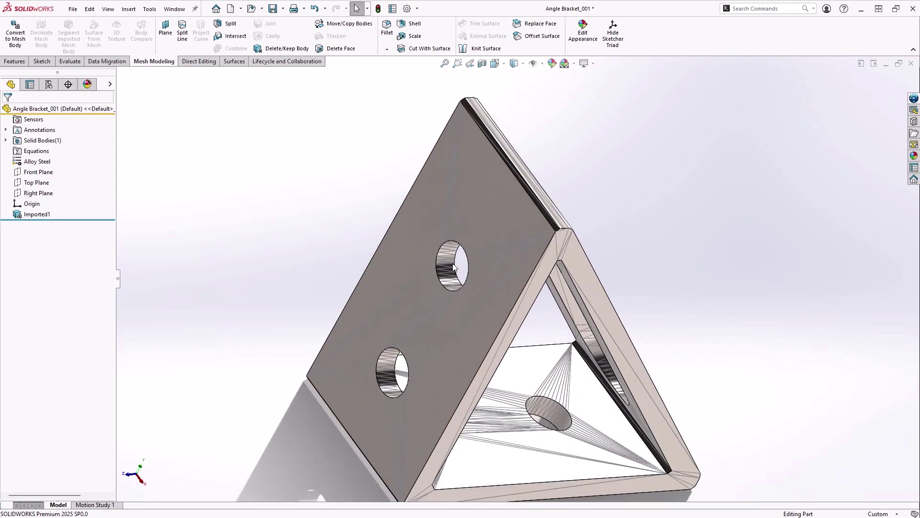
click(438, 205)
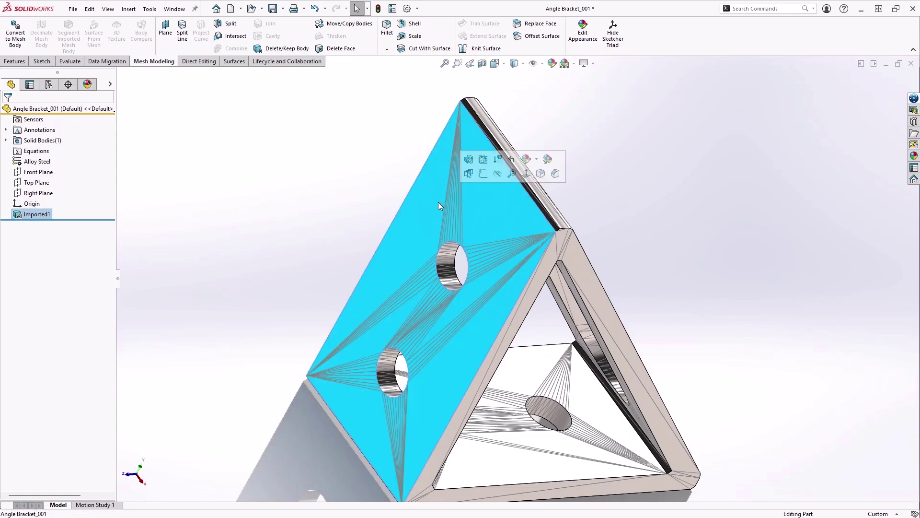
click(446, 267)
mouse_move(435, 268)
middle_down()
mouse_move(331, 201)
mouse_move(564, 287)
middle_up()
click(568, 291)
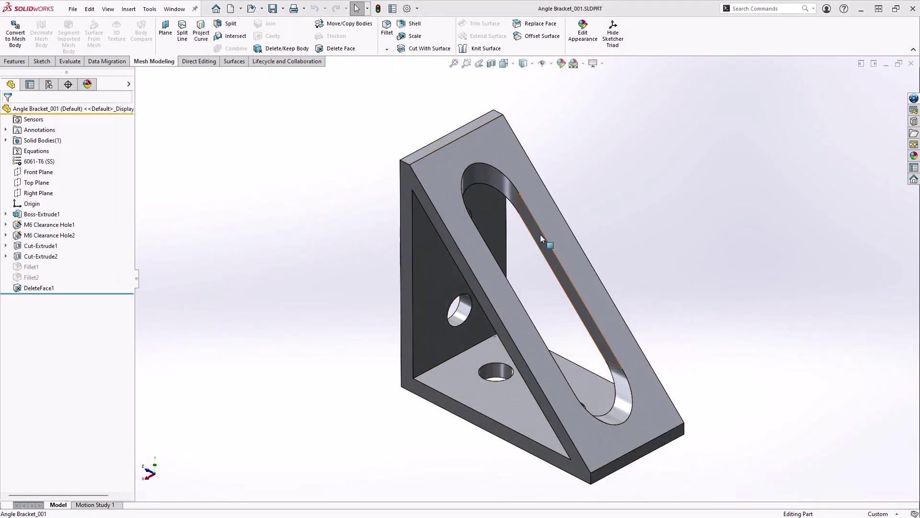
click(540, 235)
click(514, 194)
middle_drag(514, 194, 491, 324)
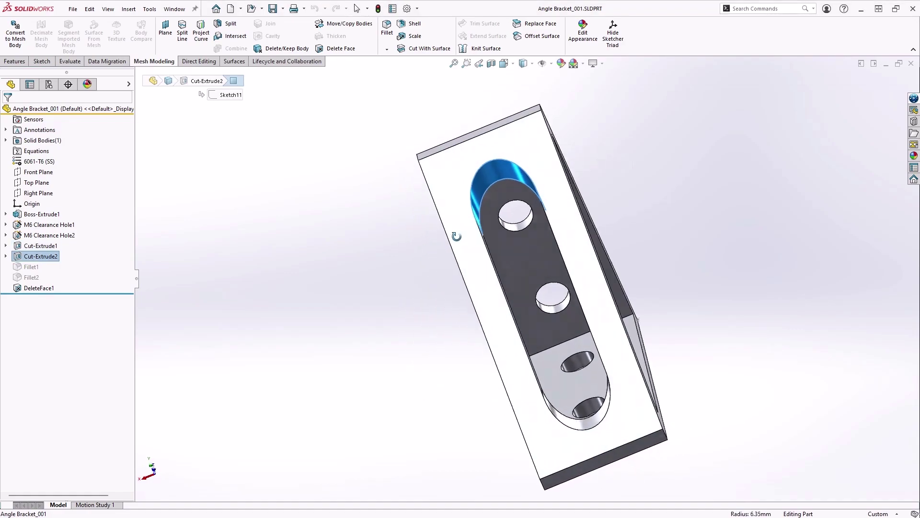
click(518, 322)
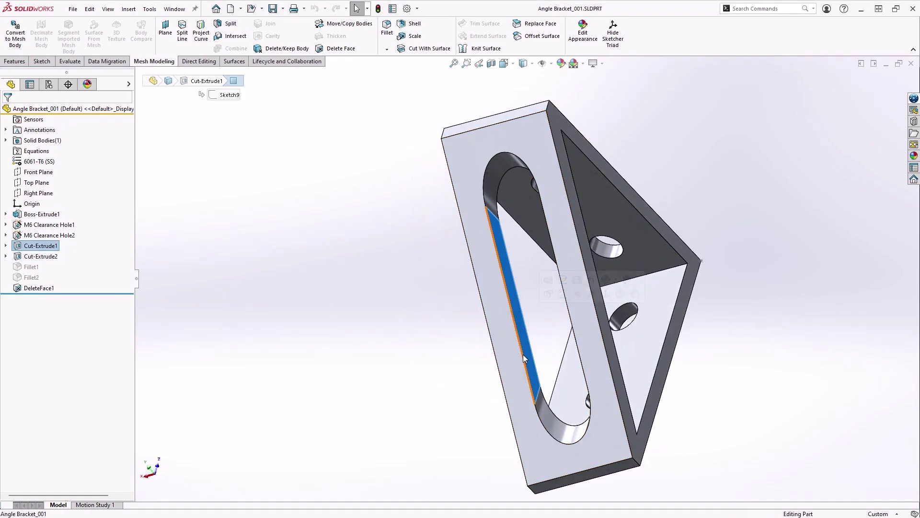
click(541, 411)
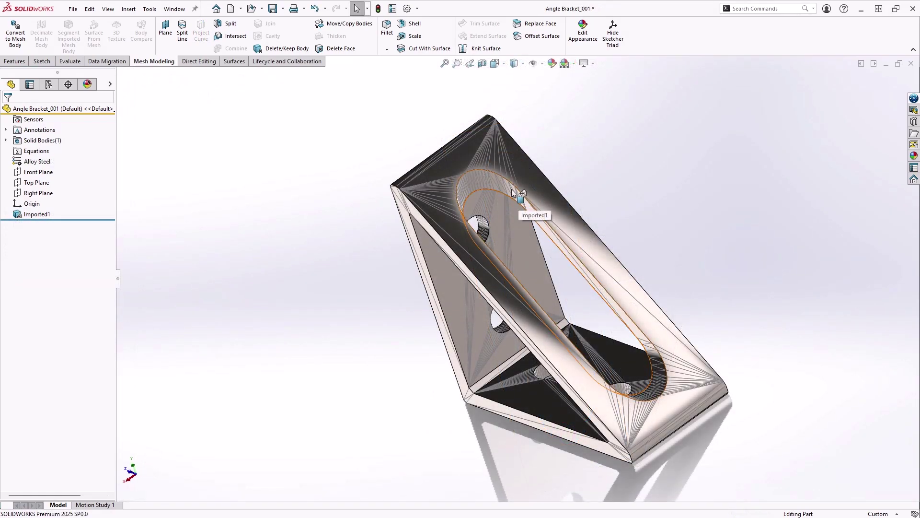
click(511, 190)
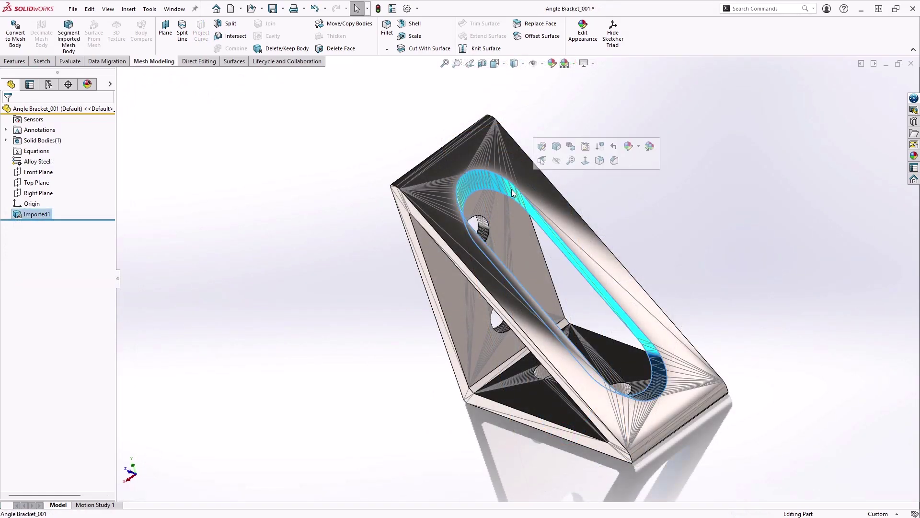
mouse_move(706, 251)
middle_down()
mouse_move(721, 270)
mouse_move(724, 240)
middle_up()
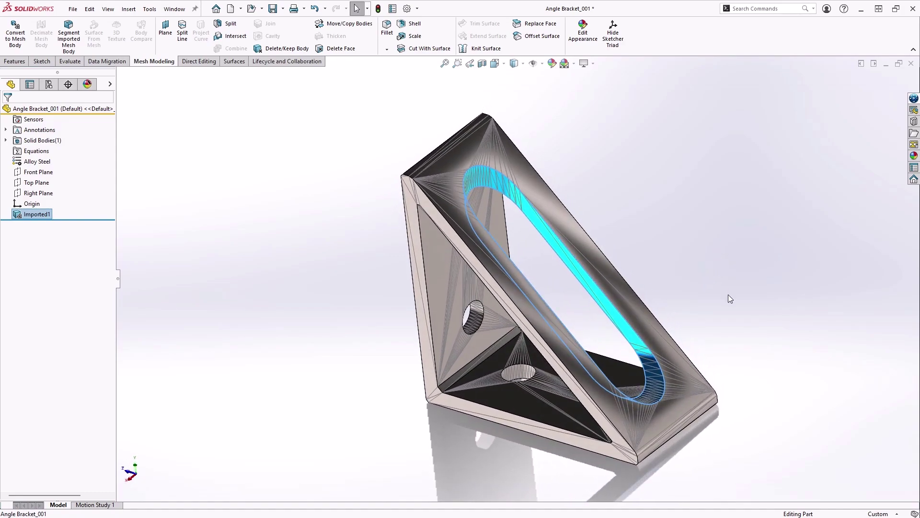
mouse_move(729, 296)
middle_down()
mouse_move(669, 324)
mouse_move(631, 449)
mouse_move(694, 402)
mouse_move(726, 398)
mouse_move(745, 437)
middle_up()
scroll(678, 369, up, 2)
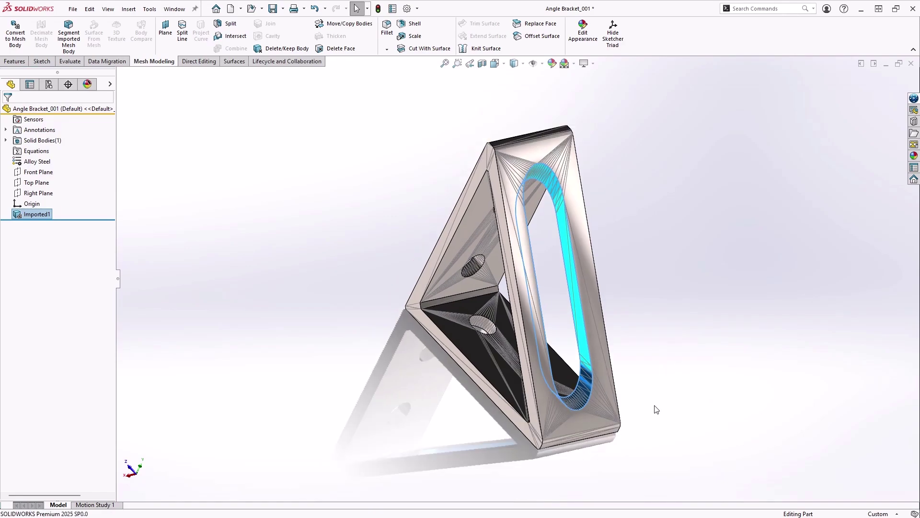
mouse_move(469, 453)
middle_down()
mouse_move(468, 431)
mouse_move(460, 440)
mouse_move(431, 416)
middle_up()
Convert the whole bracket mesh body to standard with Show Preview enabled.
click(36, 214)
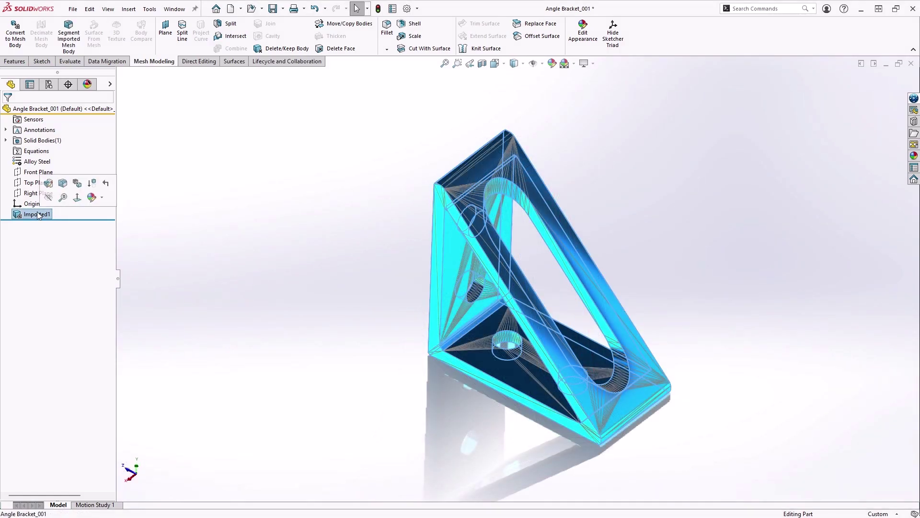
click(79, 187)
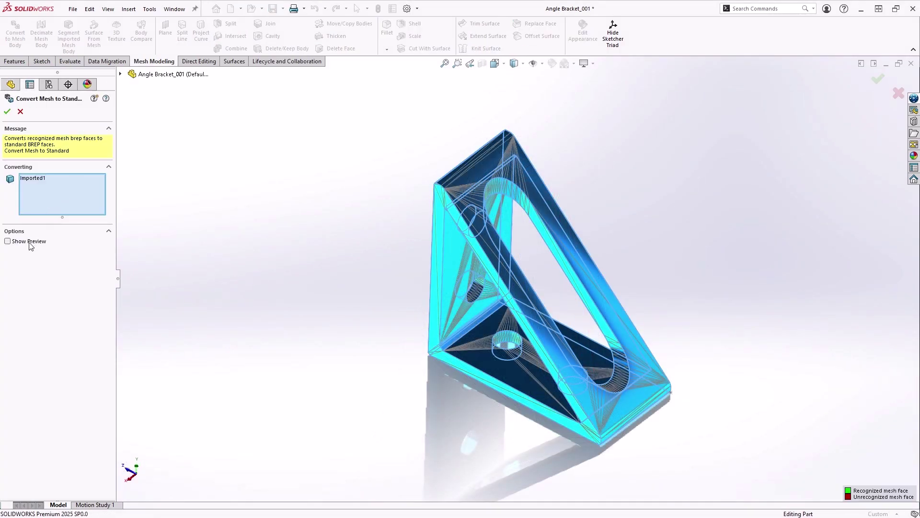
click(7, 241)
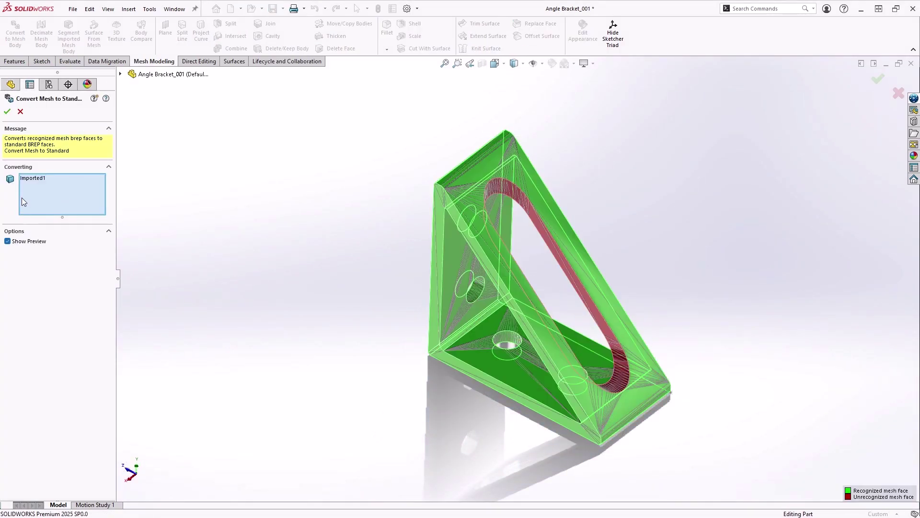
click(7, 112)
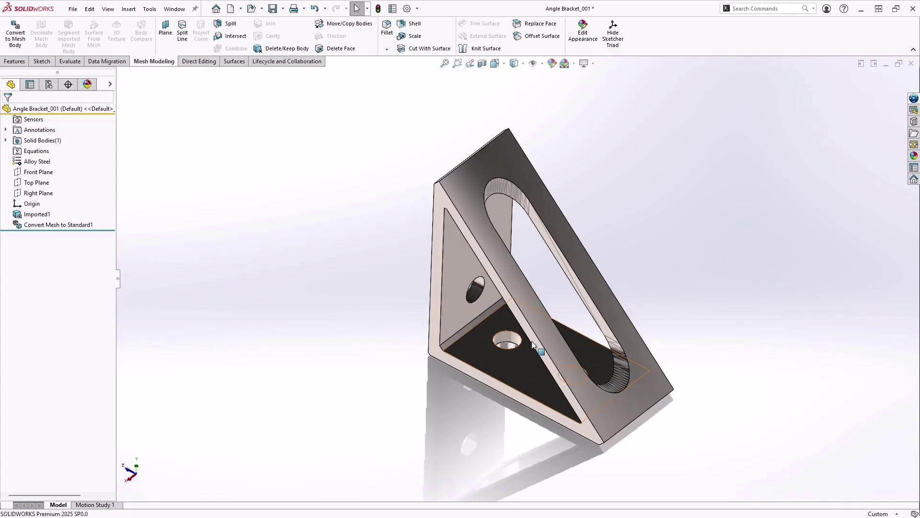
mouse_move(545, 337)
middle_down()
mouse_move(600, 214)
mouse_move(565, 237)
mouse_move(606, 263)
middle_up()
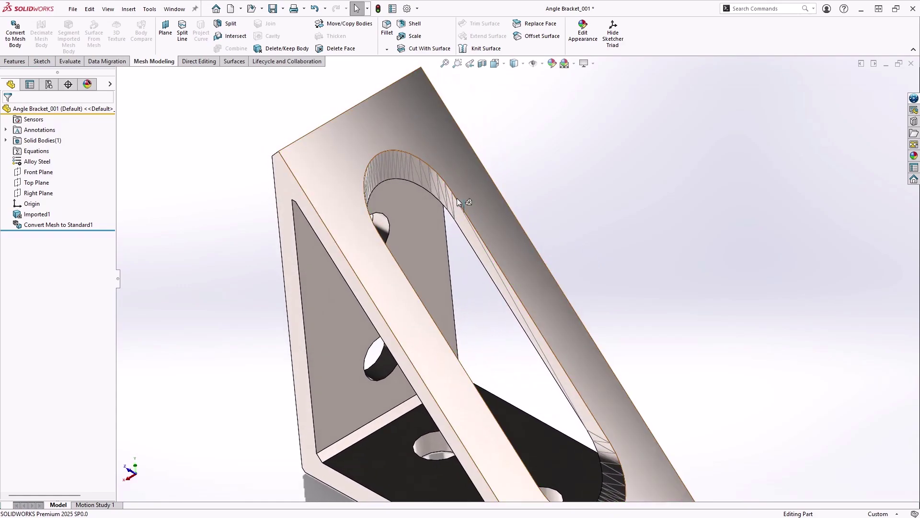
Convert the segmented bracket mesh too, then check its straight and curved slot faces.
click(425, 184)
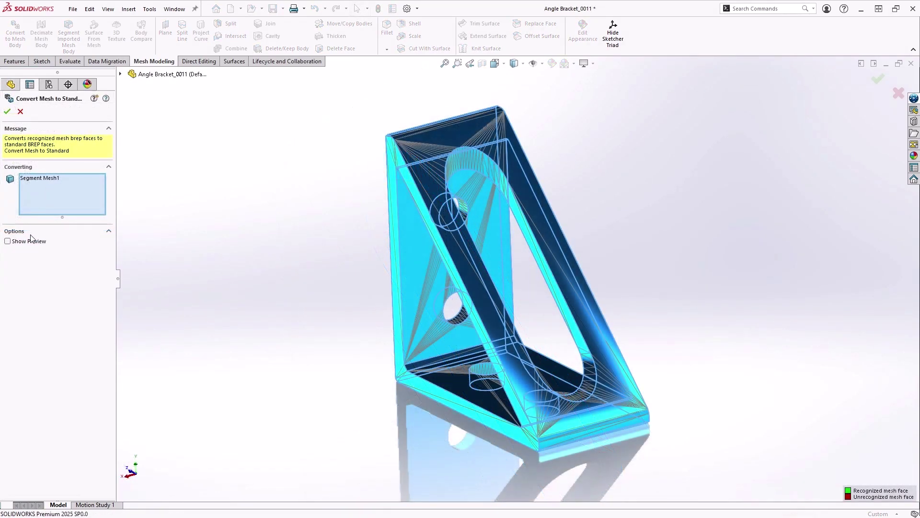
click(8, 242)
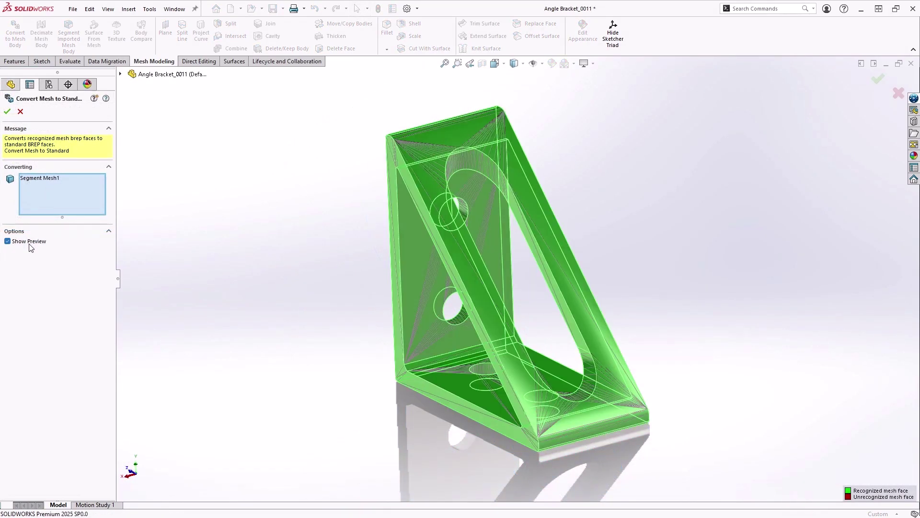
click(8, 111)
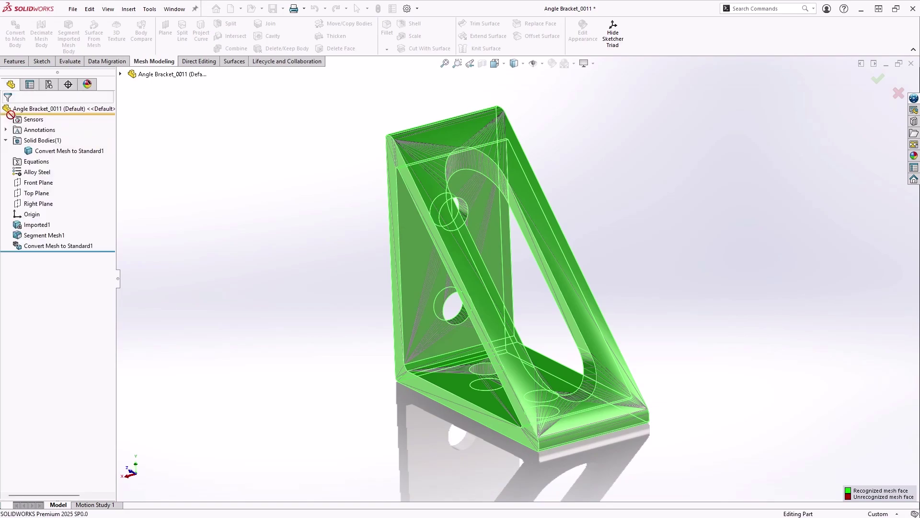
mouse_move(543, 266)
middle_down()
mouse_move(601, 261)
mouse_move(537, 225)
middle_up()
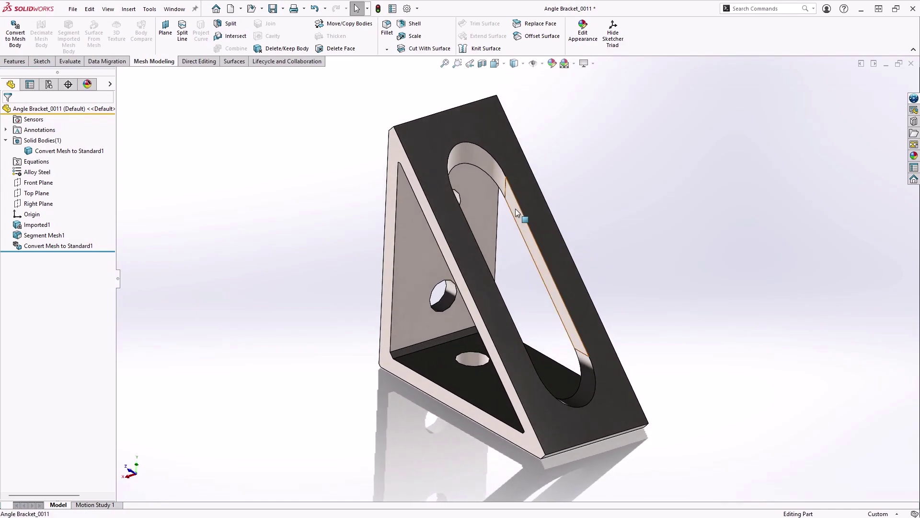
click(530, 219)
click(497, 176)
click(605, 208)
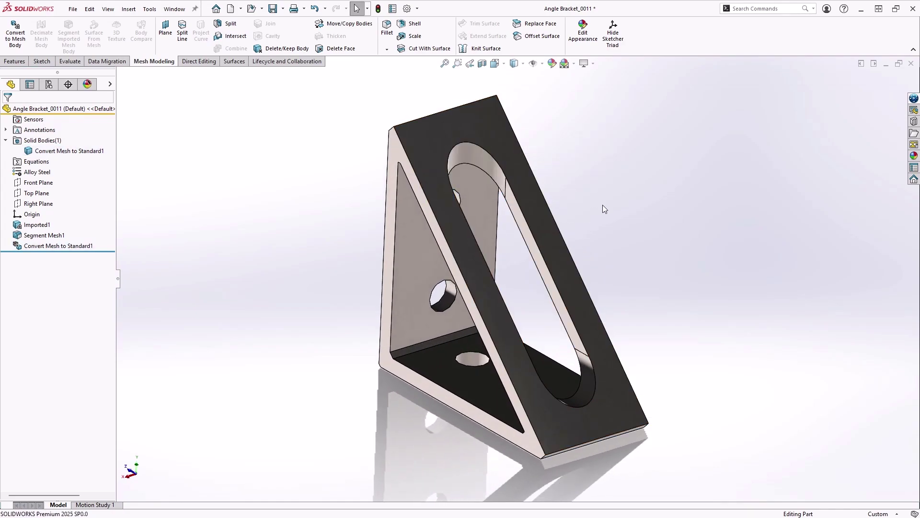
Close the bracket part, open Splined Shaft_001.3MF, and orbit to inspect it.
key(ctrl+w)
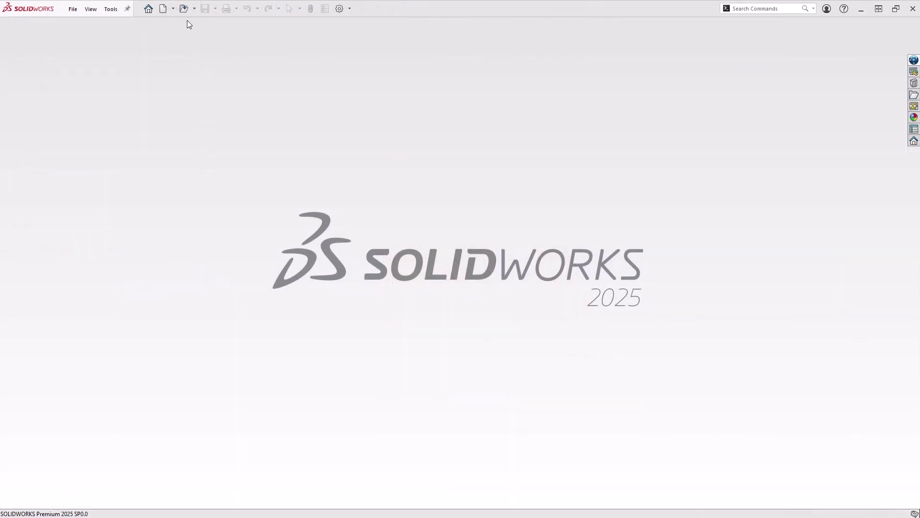
click(184, 9)
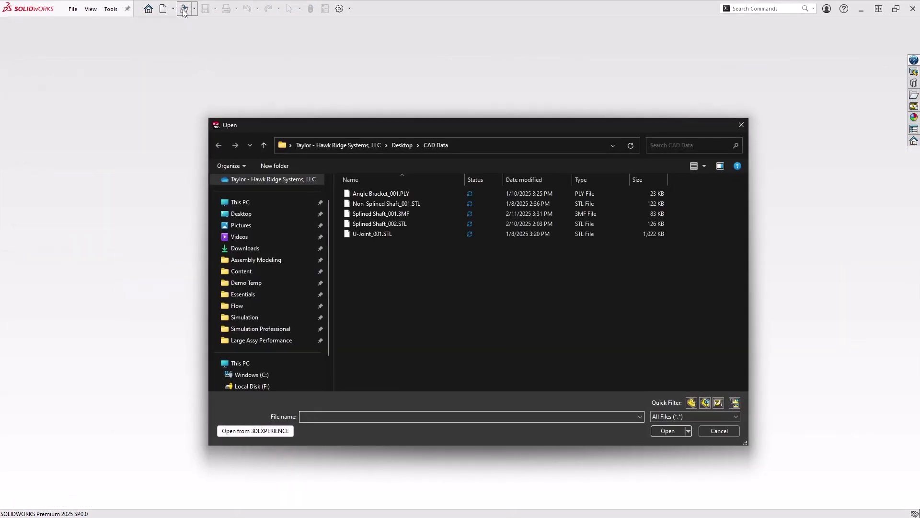
click(378, 213)
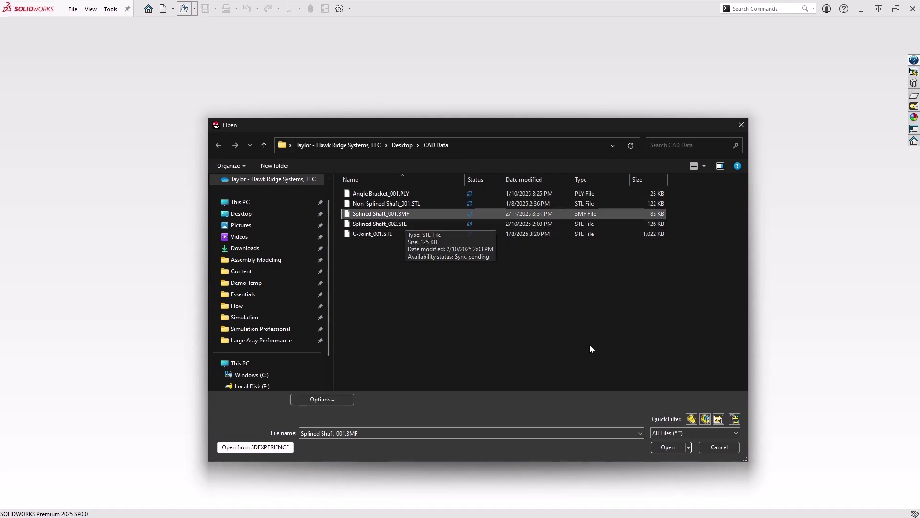
click(662, 447)
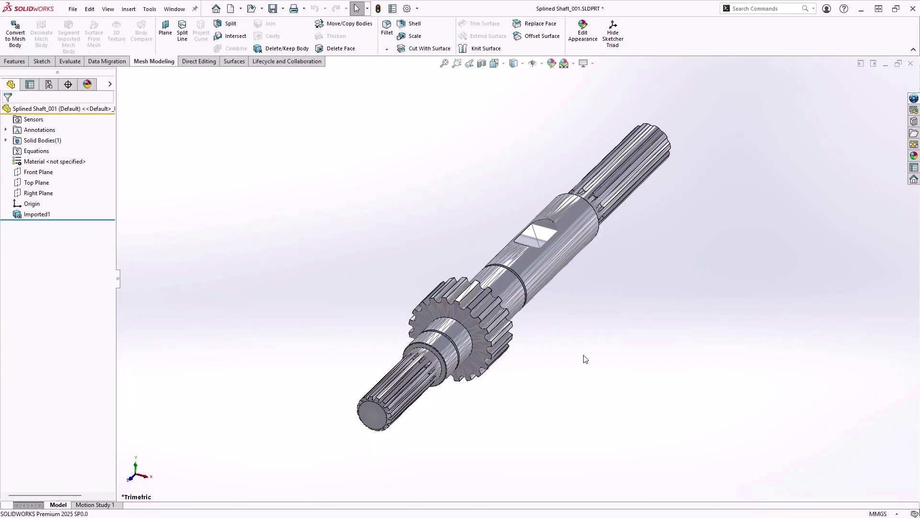
middle_drag(583, 359, 530, 304)
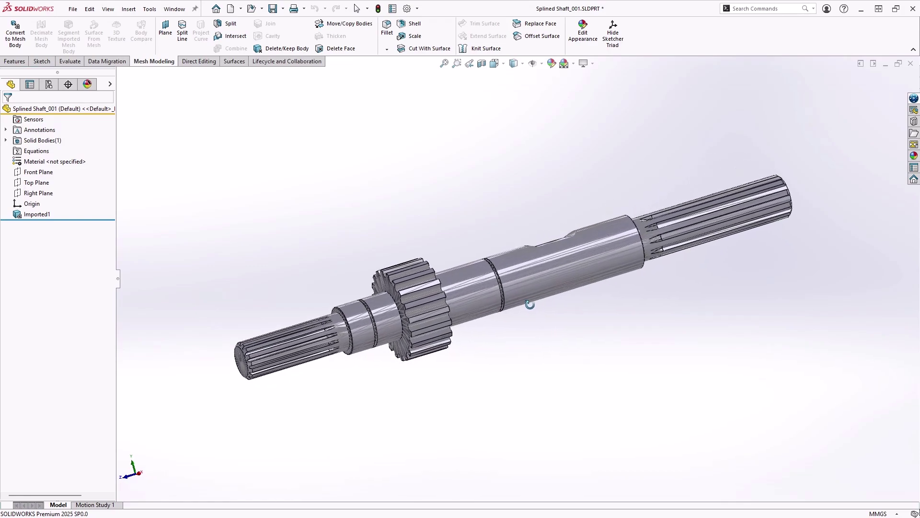
middle_drag(530, 304, 583, 385)
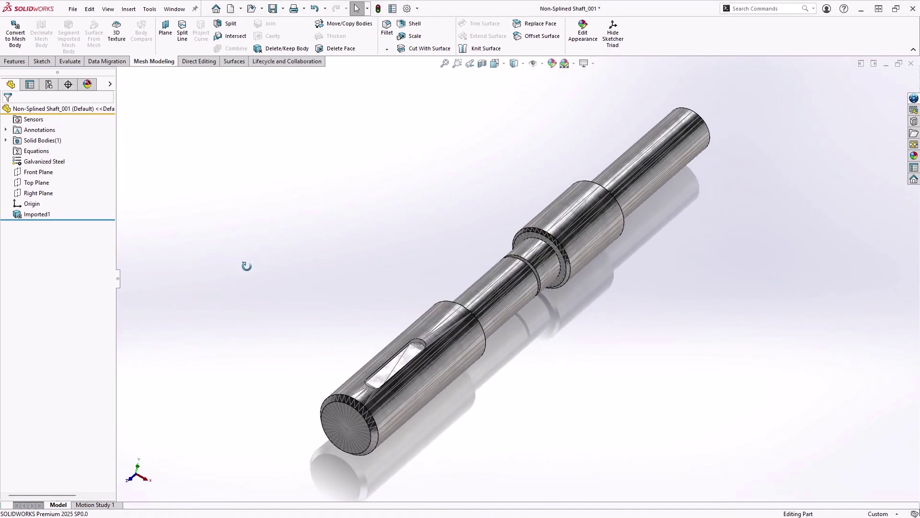
Segment the shaft's Imported1 mesh body, picking the keyway as a recognized face.
middle_drag(246, 266, 230, 256)
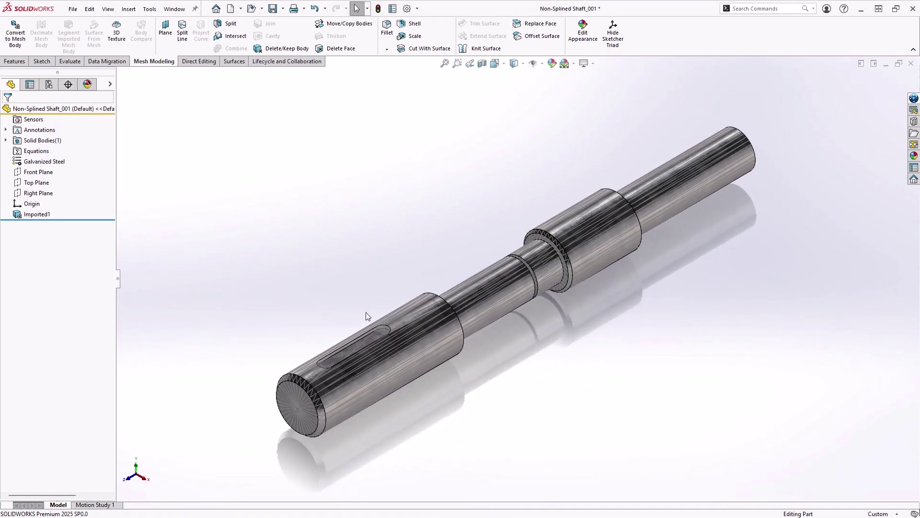
click(412, 325)
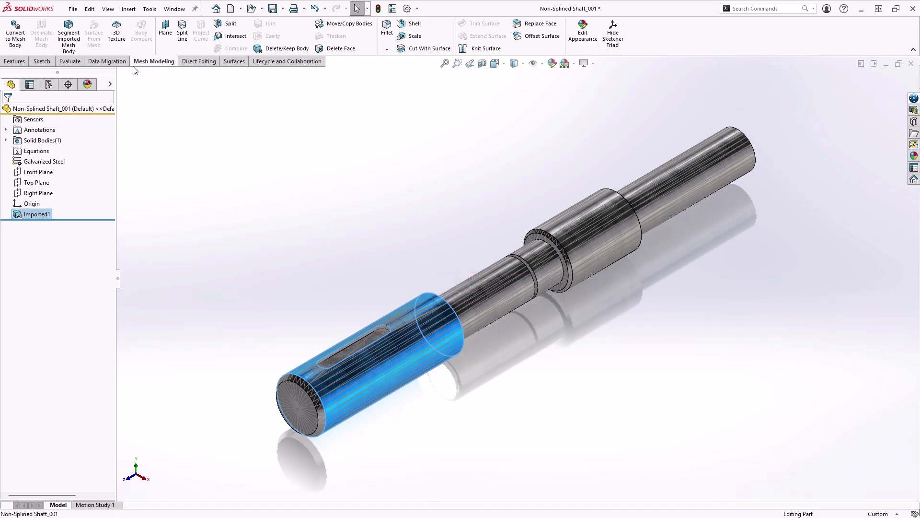
click(71, 39)
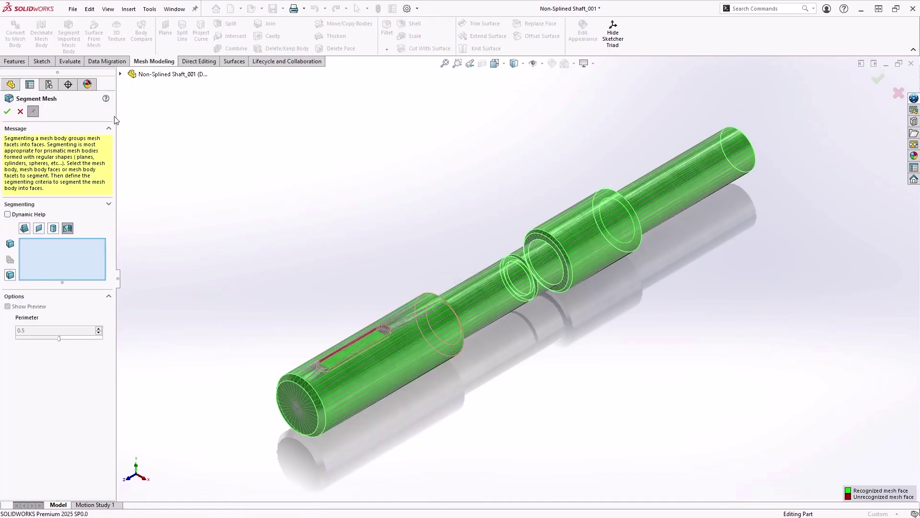
scroll(350, 377, down, 2)
scroll(409, 325, down, 2)
scroll(439, 272, down, 2)
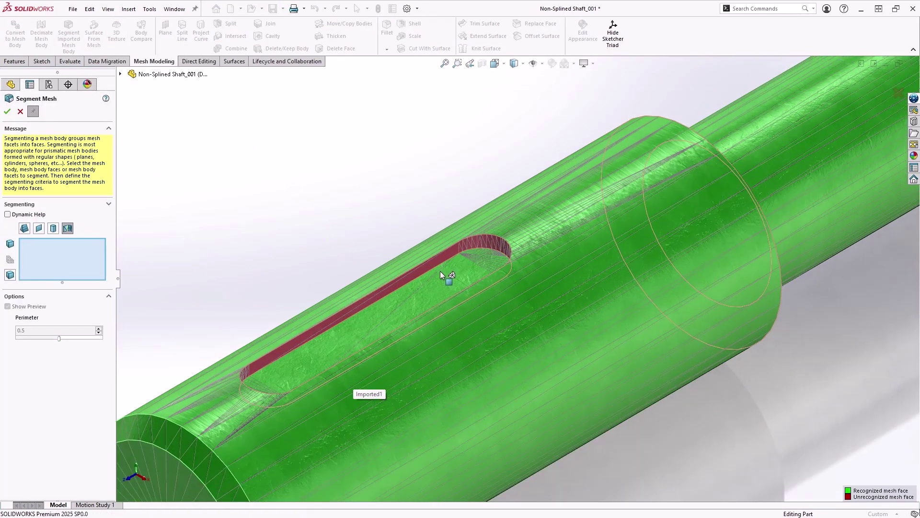
scroll(360, 280, down, 2)
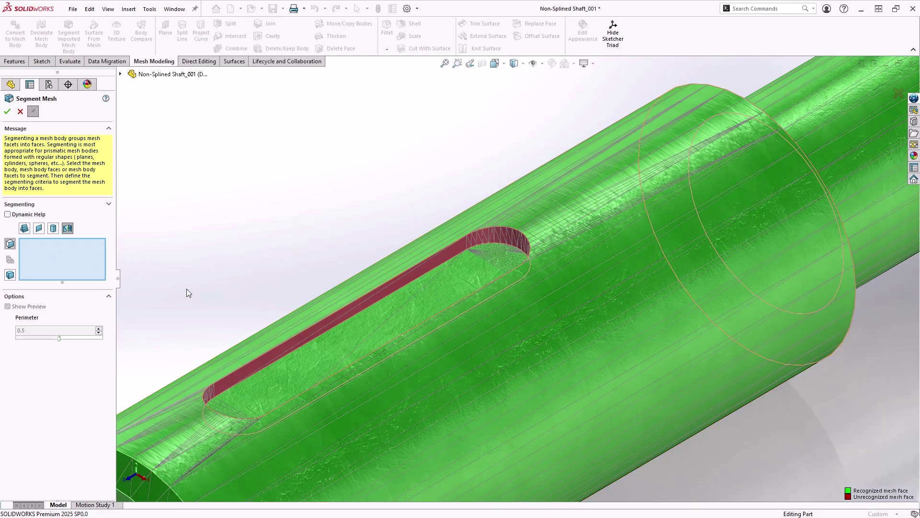
click(334, 320)
right_click(332, 316)
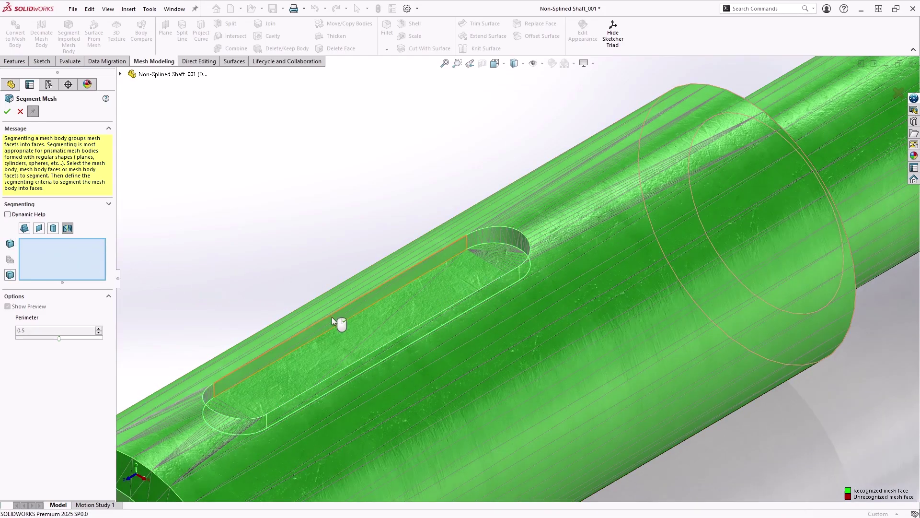
click(8, 110)
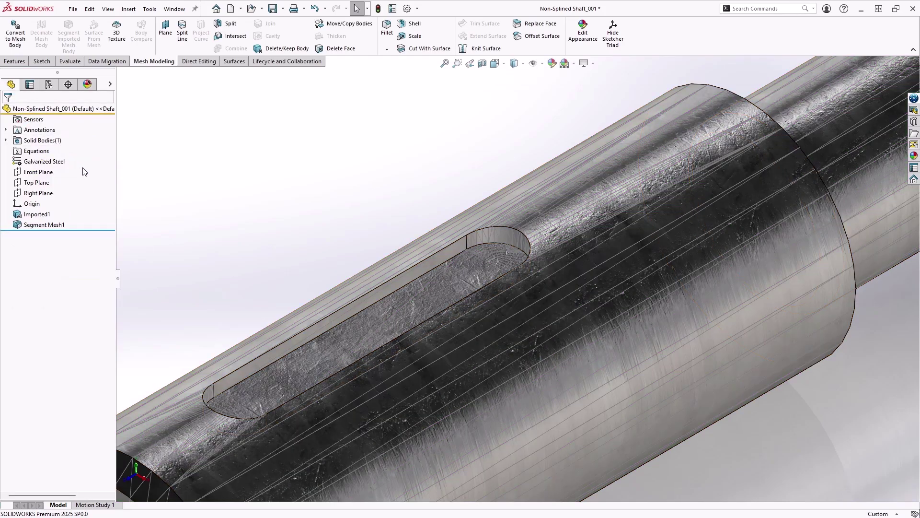
key(ctrl+7)
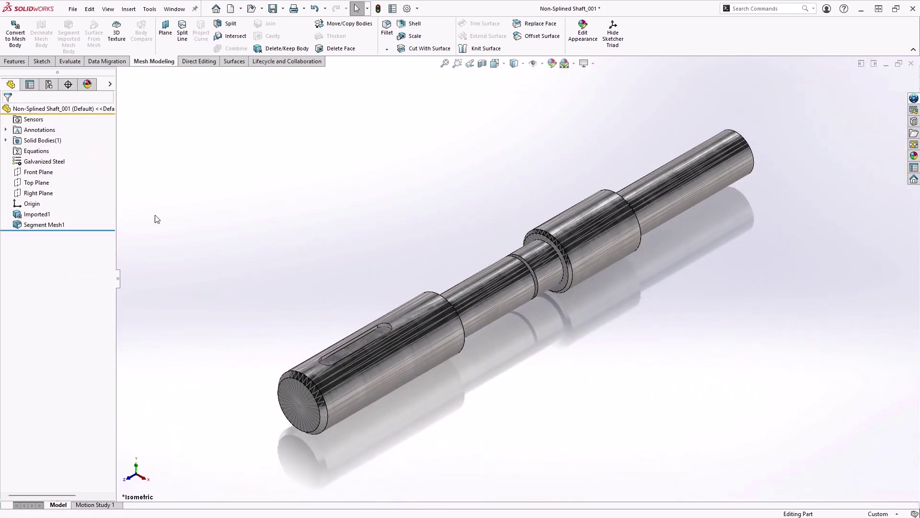
Convert the Segment Mesh1 shaft body to standard with Show Preview, ending in isometric view.
click(6, 140)
click(38, 152)
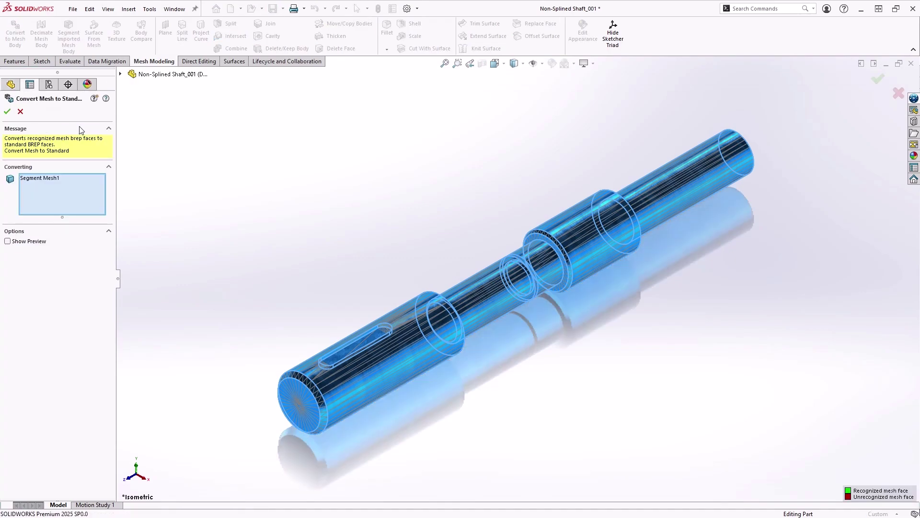
click(9, 241)
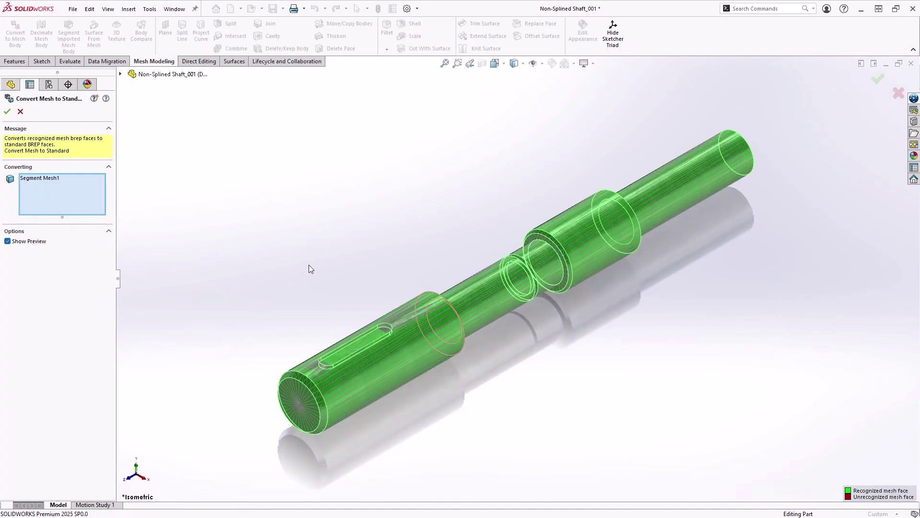
mouse_move(437, 200)
middle_down()
mouse_move(485, 205)
mouse_move(539, 168)
mouse_move(565, 131)
mouse_move(515, 166)
mouse_move(445, 193)
middle_up()
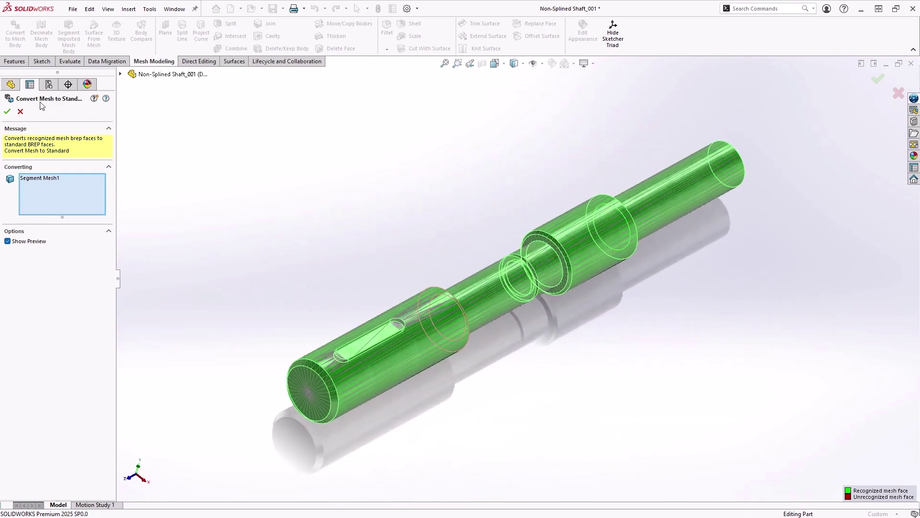
click(9, 111)
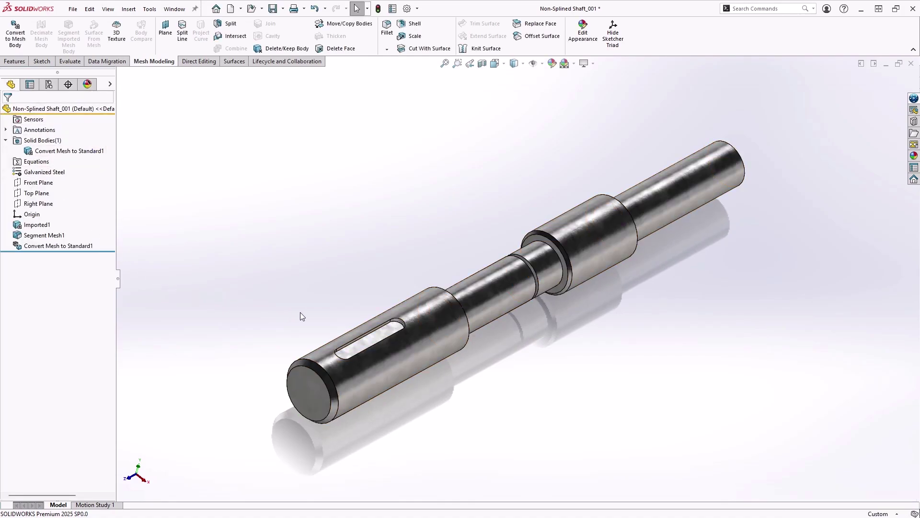
mouse_move(349, 312)
middle_down()
mouse_move(313, 298)
mouse_move(319, 282)
mouse_move(341, 265)
mouse_move(373, 266)
middle_up()
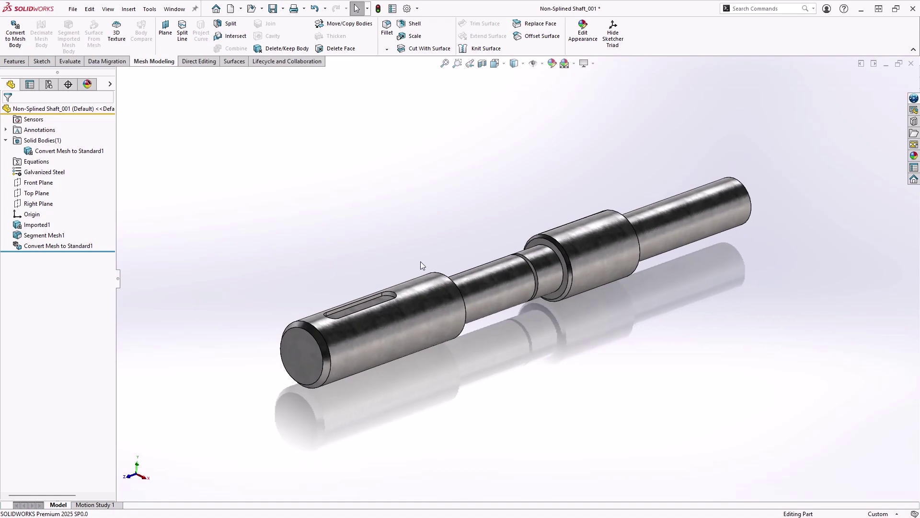
key(ctrl+7)
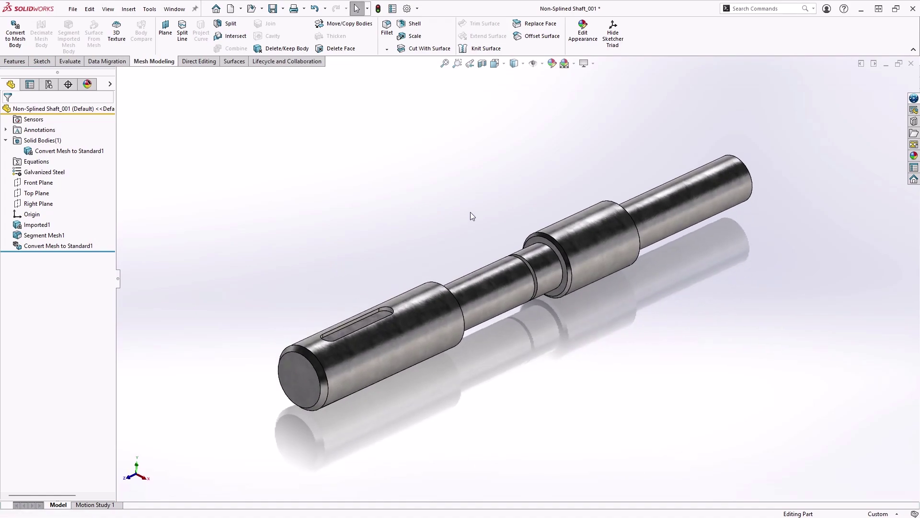